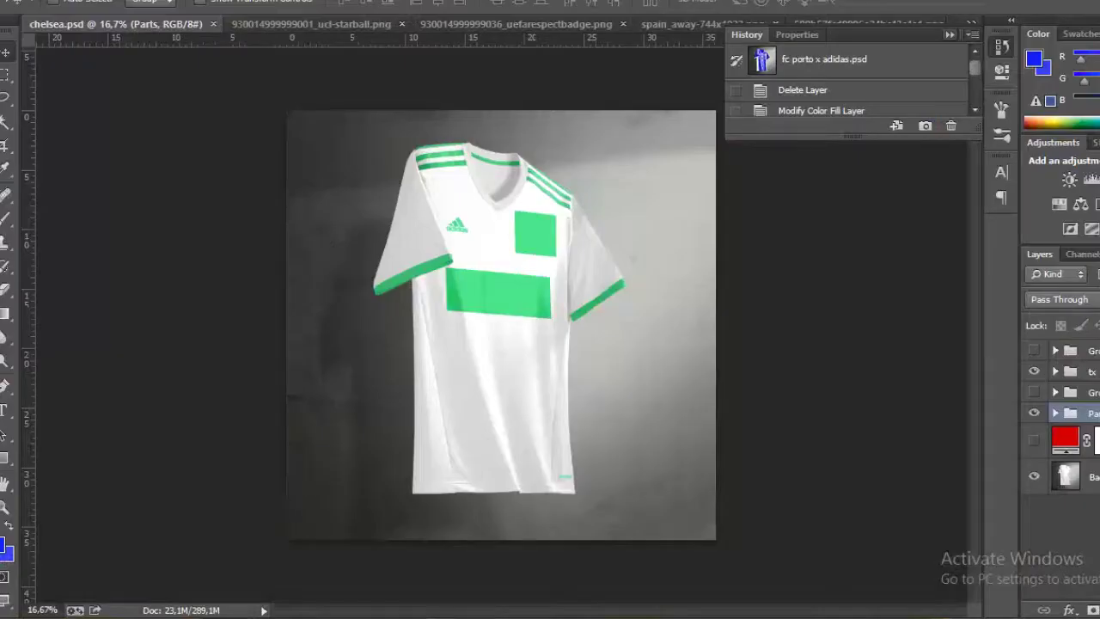
Open the Parts front design and replace the wide green block with the Yokohama Tyres logo.
{"action": "double_click", "coordinate": [1070, 362]}
{"action": "key", "text": "Return"}
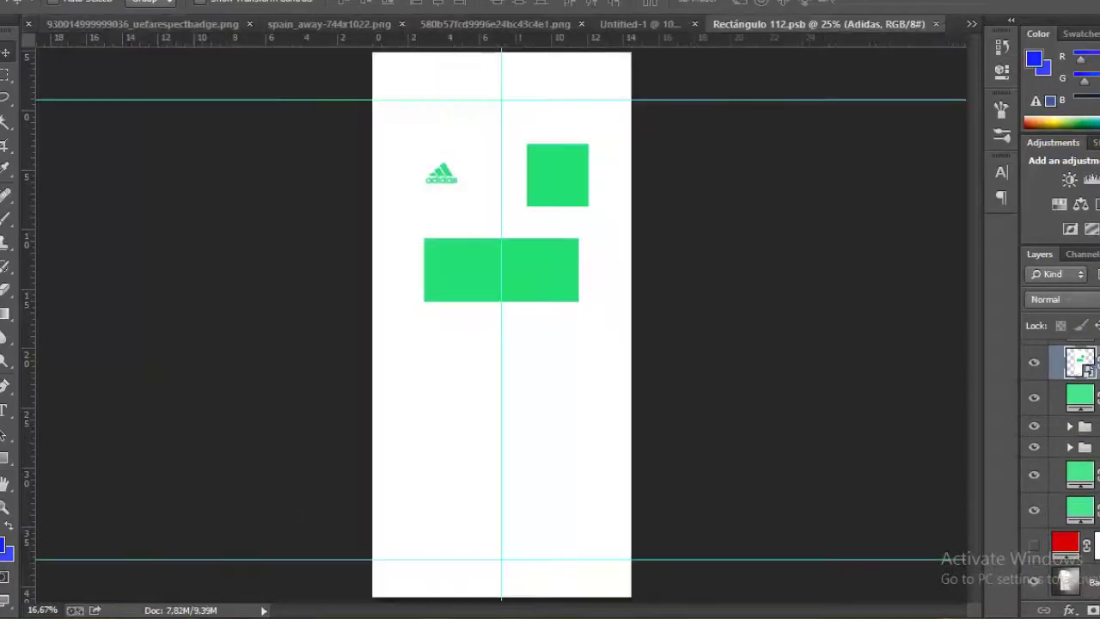
{"action": "mouse_move", "coordinate": [640, 24]}
{"action": "left_mouse_down"}
{"action": "mouse_move", "coordinate": [687, 185]}
{"action": "mouse_move", "coordinate": [544, 335]}
{"action": "mouse_move", "coordinate": [353, 350]}
{"action": "left_mouse_up"}
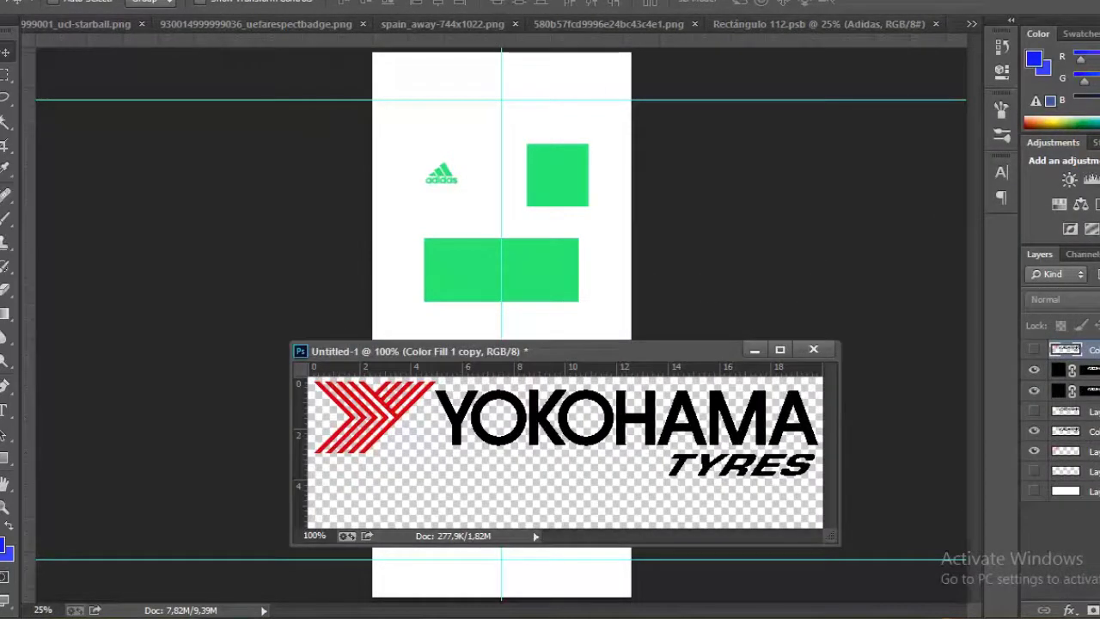
{"action": "left_click_drag", "start_coordinate": [559, 420], "coordinate": [494, 266]}
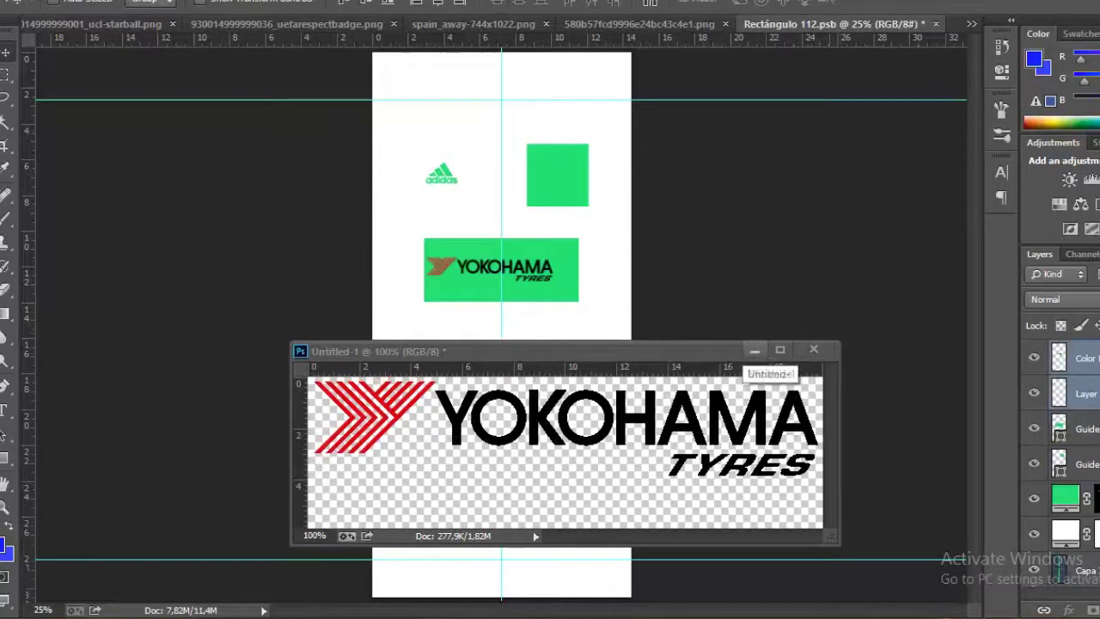
{"action": "left_click", "coordinate": [754, 350]}
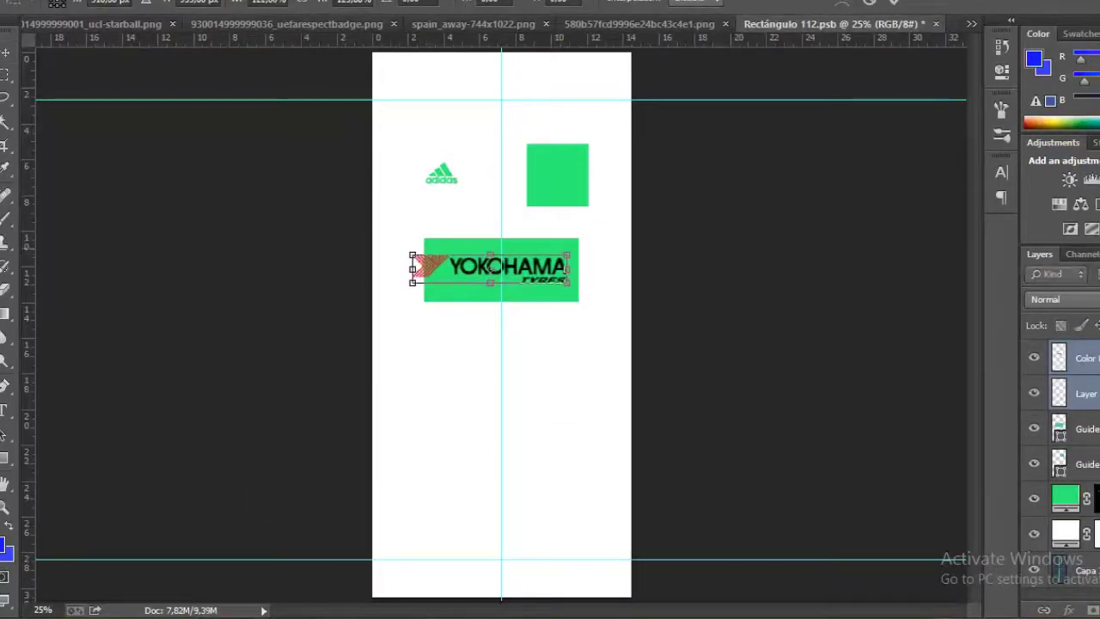
{"action": "left_click", "coordinate": [1034, 428]}
{"action": "left_click_drag", "start_coordinate": [639, 23], "coordinate": [607, 223]}
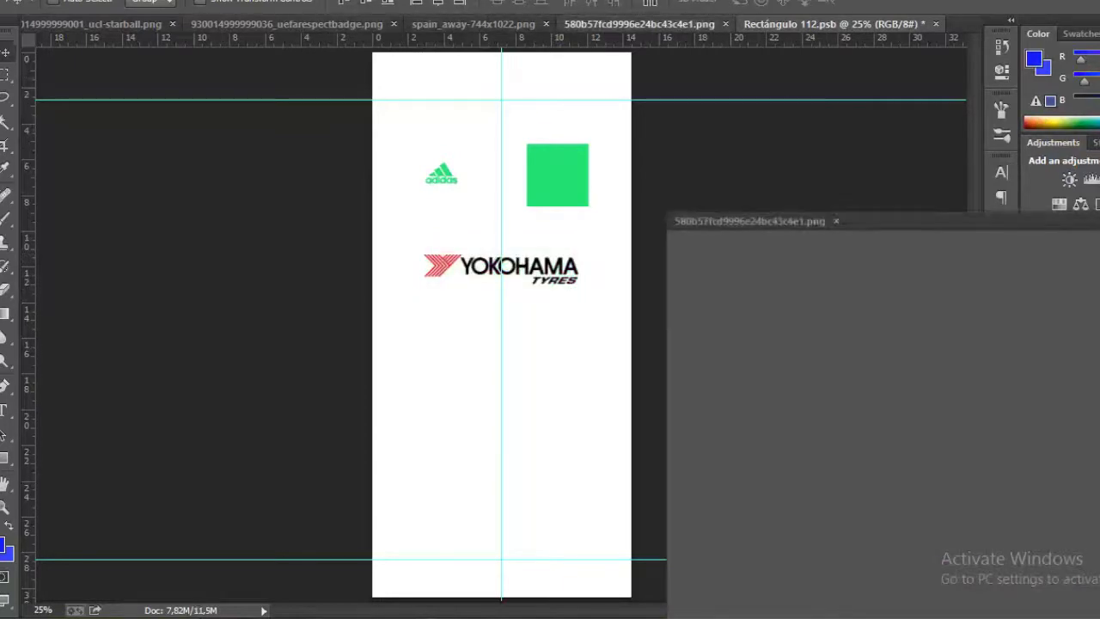
Copy the Chelsea crest into the front design, scaled down onto the small green square.
{"action": "left_click_drag", "start_coordinate": [773, 429], "coordinate": [584, 267]}
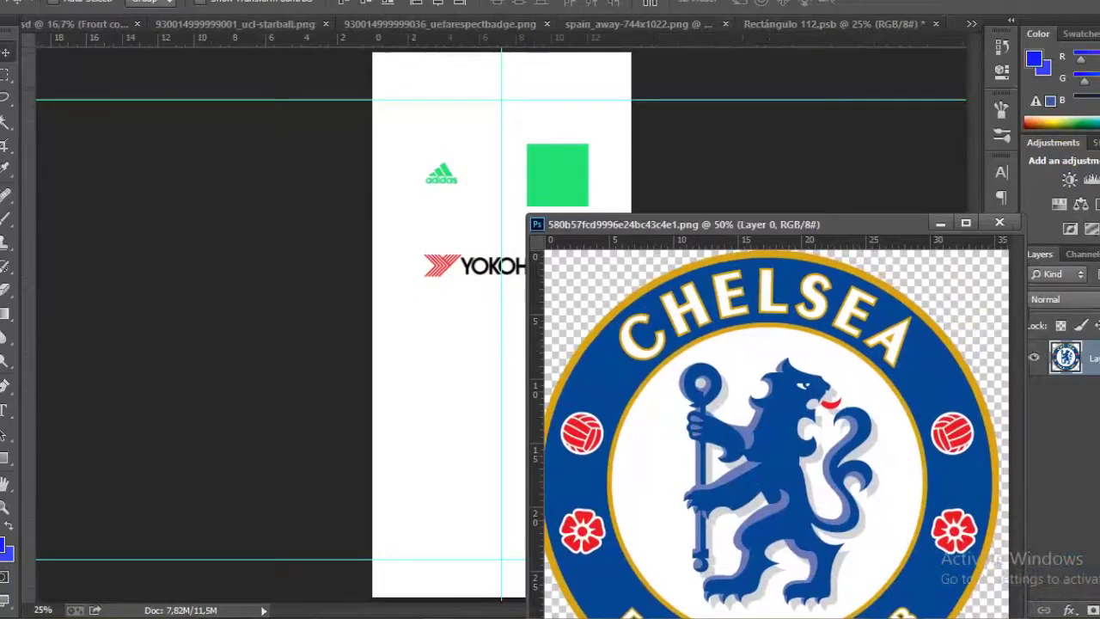
{"action": "key", "text": "ctrl+t"}
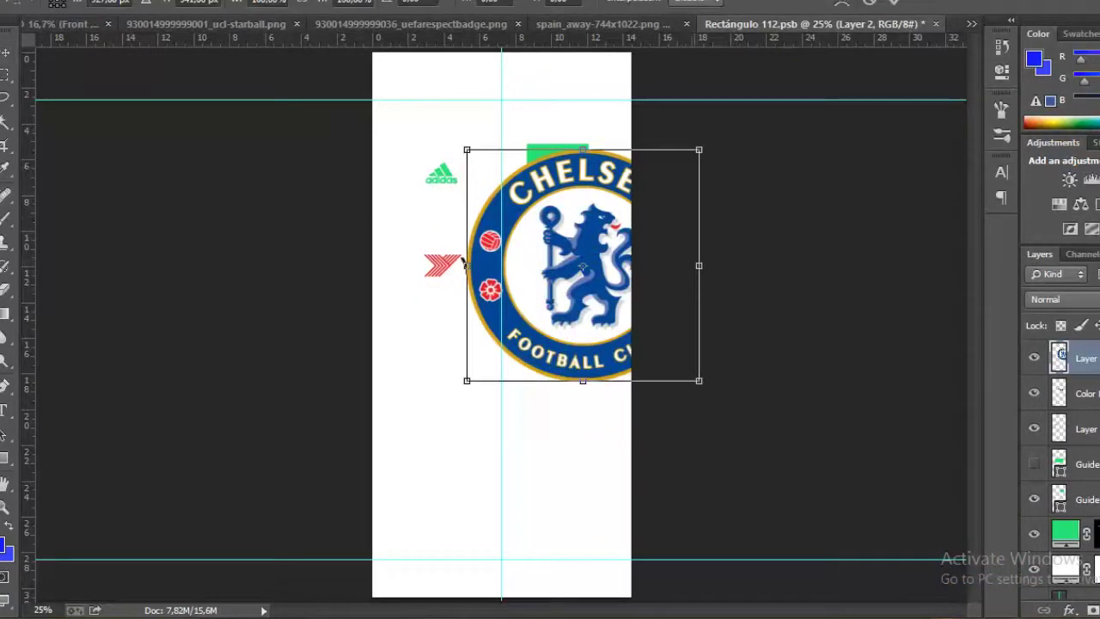
{"action": "left_click_drag", "start_coordinate": [702, 147], "coordinate": [606, 244]}
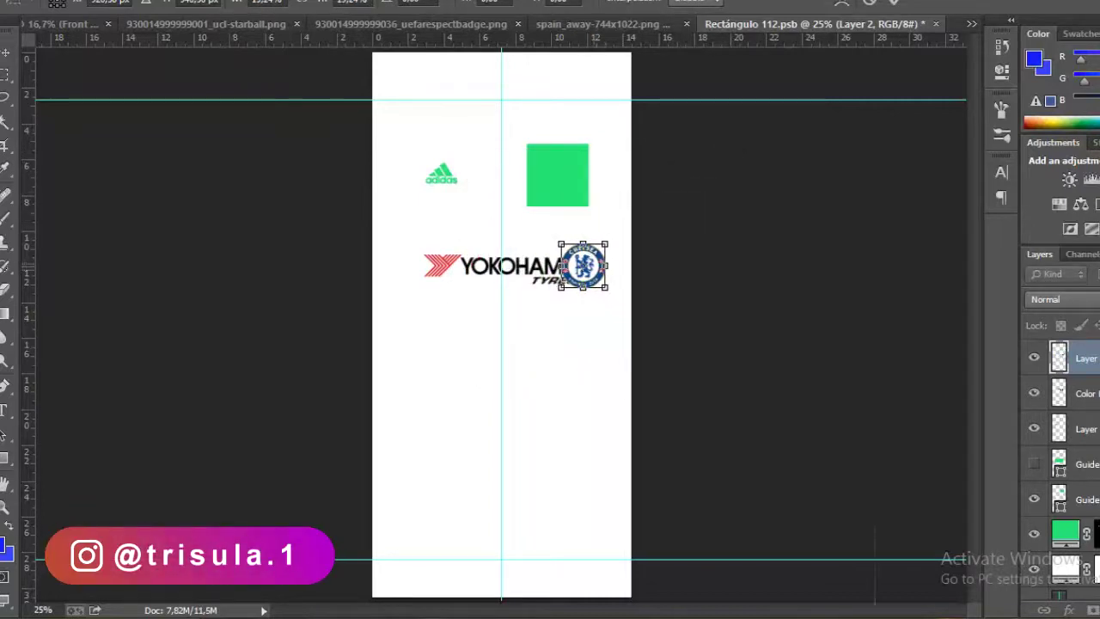
{"action": "key", "text": "Return"}
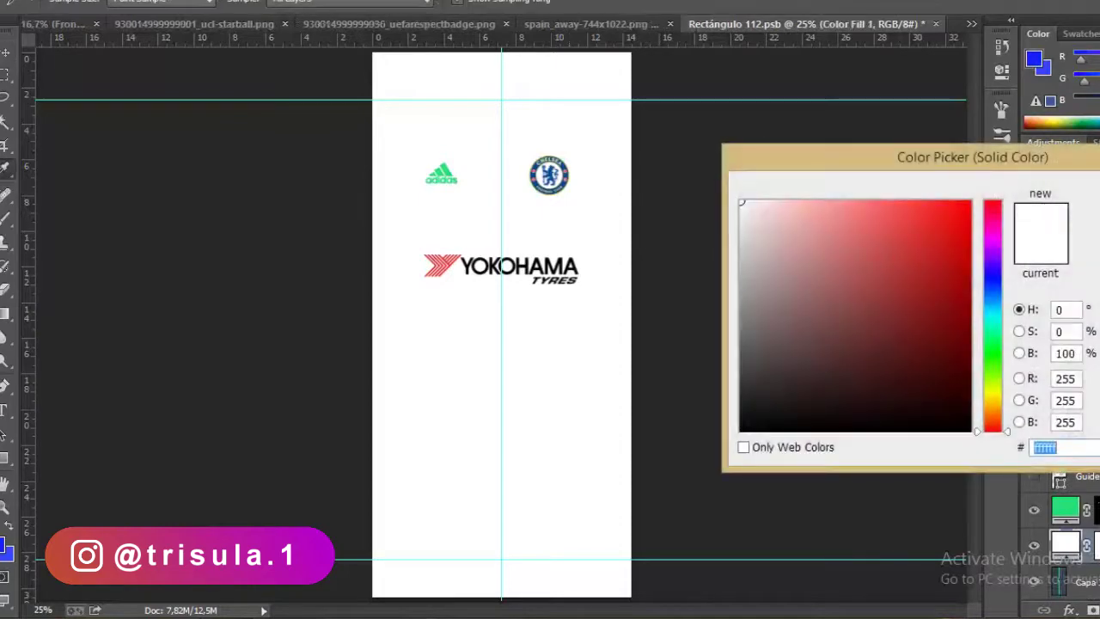
Set the background Solid Color fill to a saturated blue.
{"action": "left_click", "coordinate": [992, 276]}
{"action": "left_click", "coordinate": [954, 241]}
{"action": "key", "text": "Return"}
Make the Adidas logo white and save so the mockup updates.
{"action": "double_click", "coordinate": [1065, 509]}
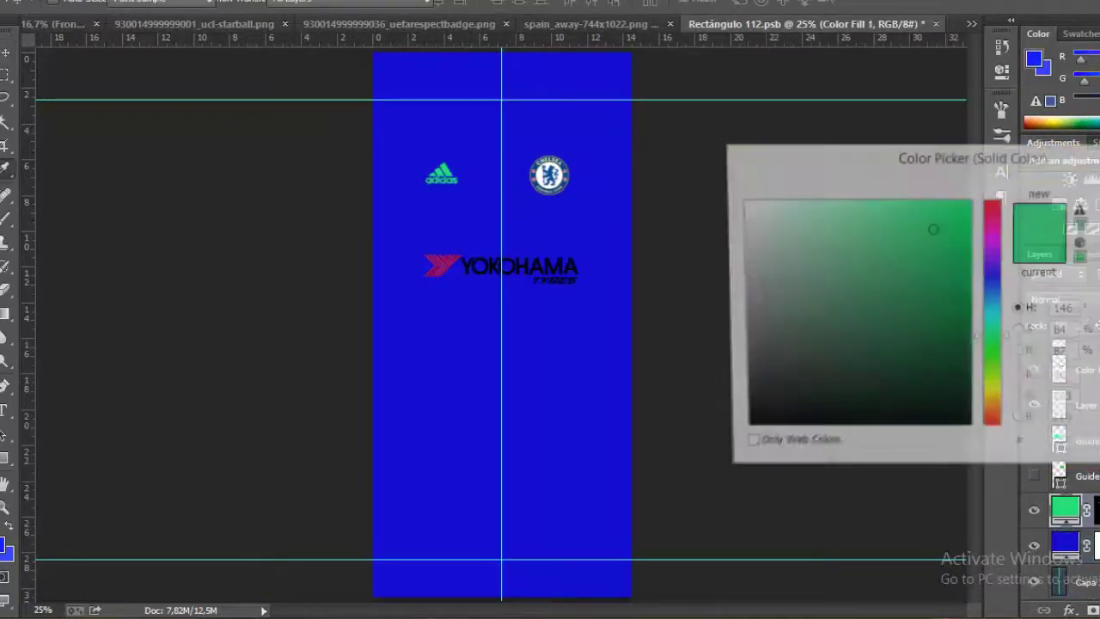
{"action": "left_click", "coordinate": [741, 203]}
{"action": "key", "text": "Return"}
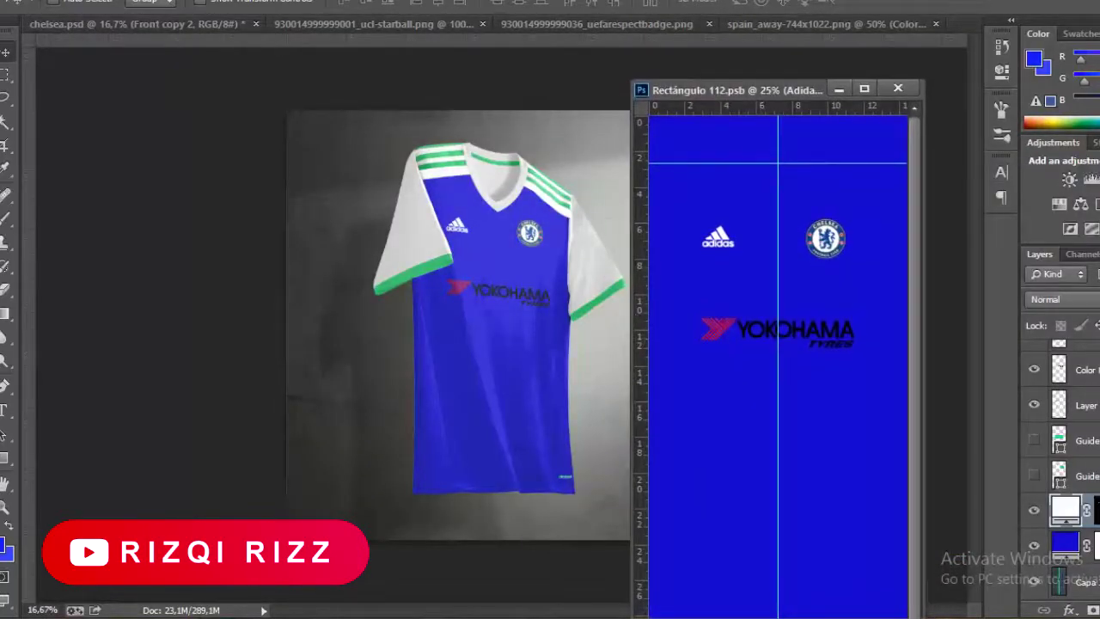
{"action": "key", "text": "ctrl+s"}
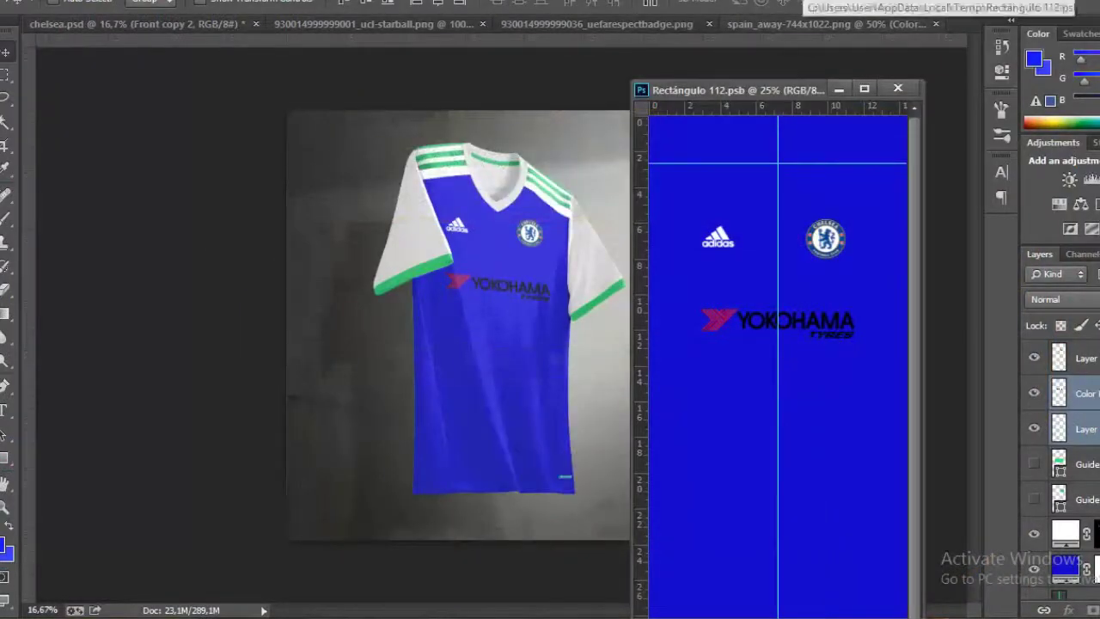
Copy the chevron pattern from spain_away into the front design and close spain_away unsaved.
{"action": "left_click_drag", "start_coordinate": [816, 24], "coordinate": [198, 265]}
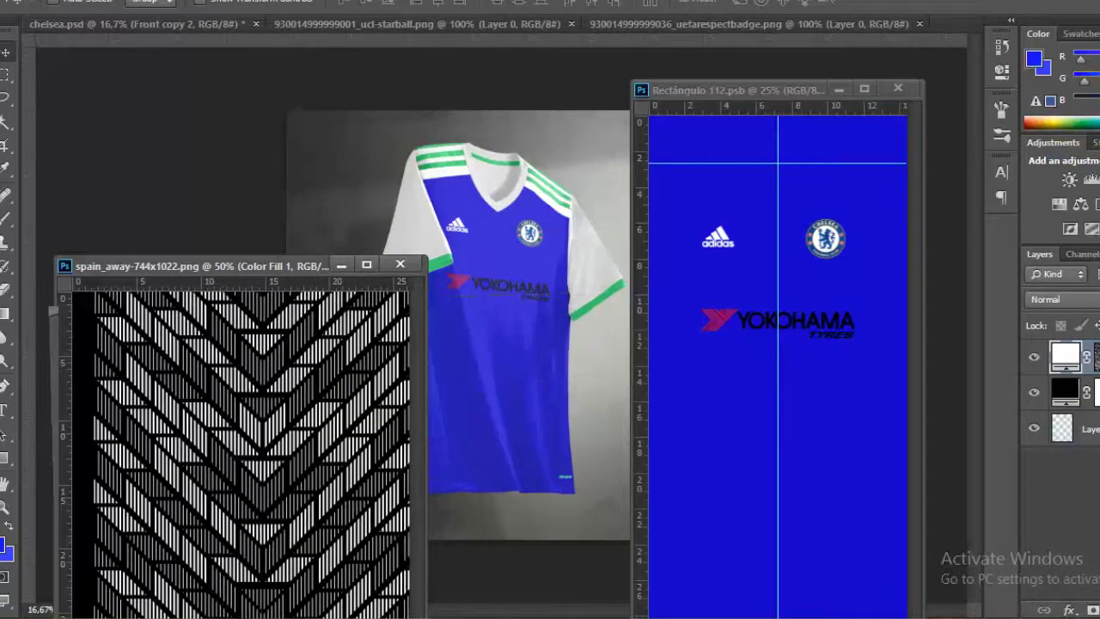
{"action": "left_click_drag", "start_coordinate": [240, 447], "coordinate": [740, 366]}
{"action": "left_click", "coordinate": [400, 264]}
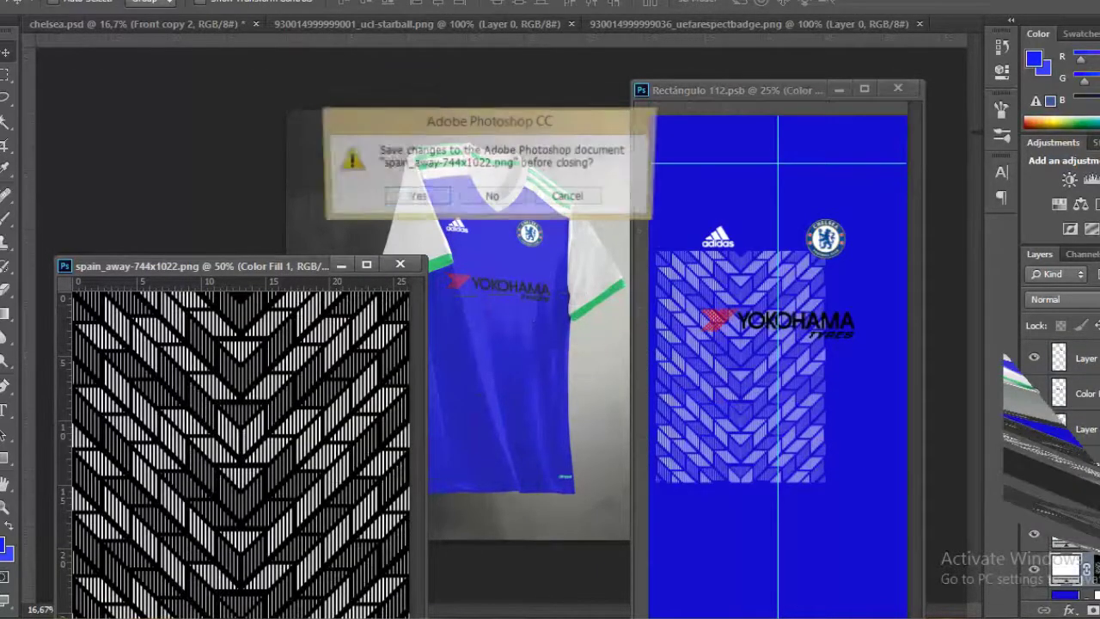
{"action": "left_click", "coordinate": [490, 192]}
Move the chevron pattern up over the chest and enlarge it across most of the front.
{"action": "left_click_drag", "start_coordinate": [730, 343], "coordinate": [768, 266]}
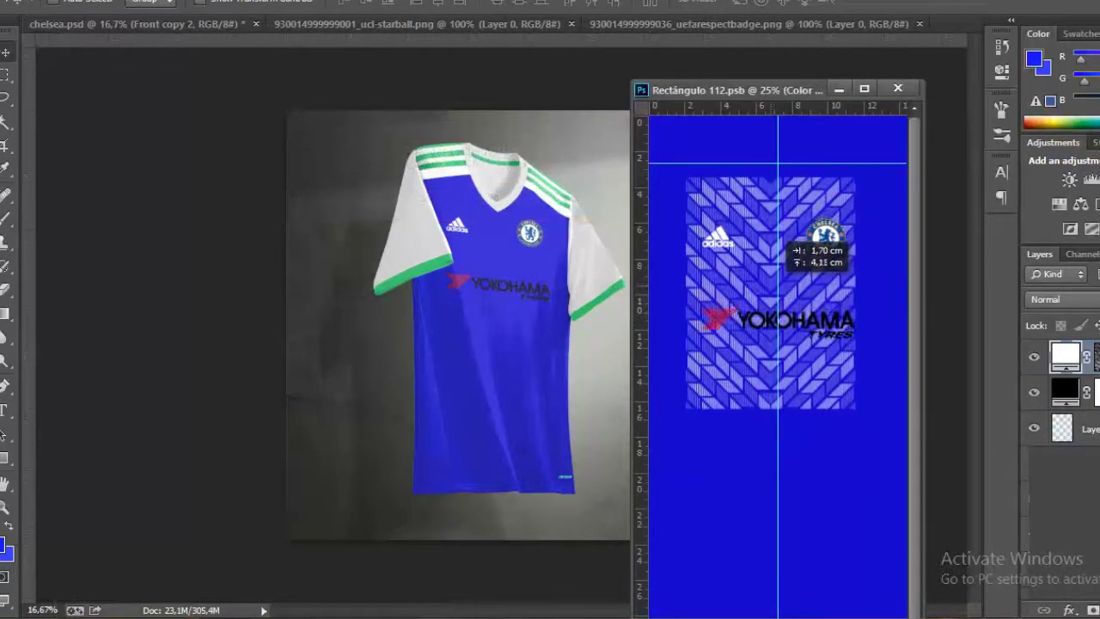
{"action": "left_click_drag", "start_coordinate": [861, 404], "coordinate": [912, 471]}
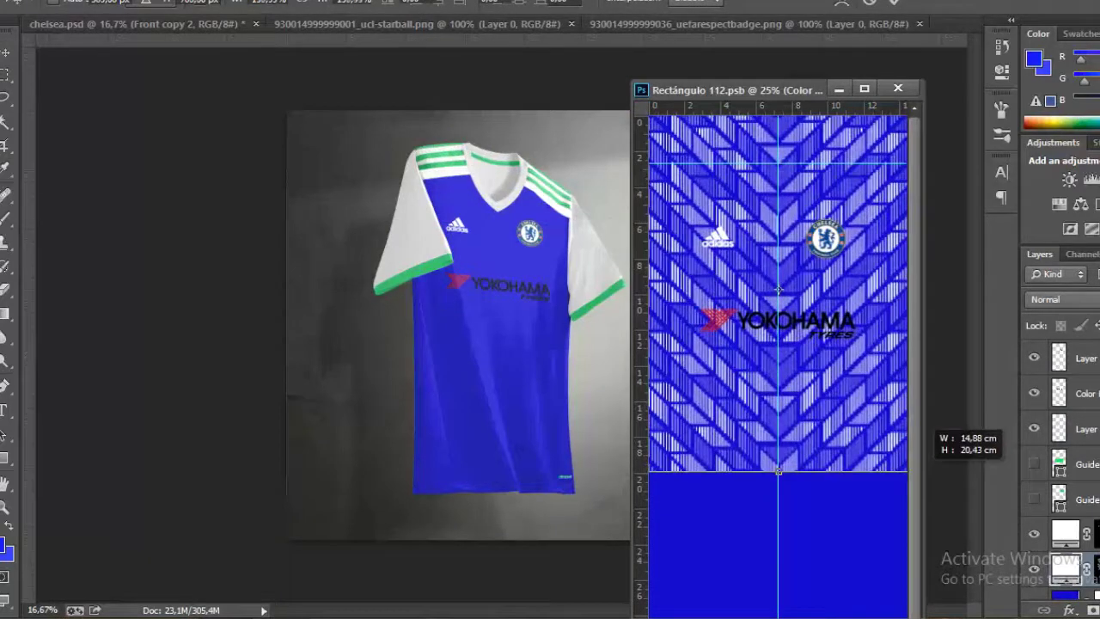
{"action": "key", "text": "Return"}
{"action": "double_click", "coordinate": [1058, 393]}
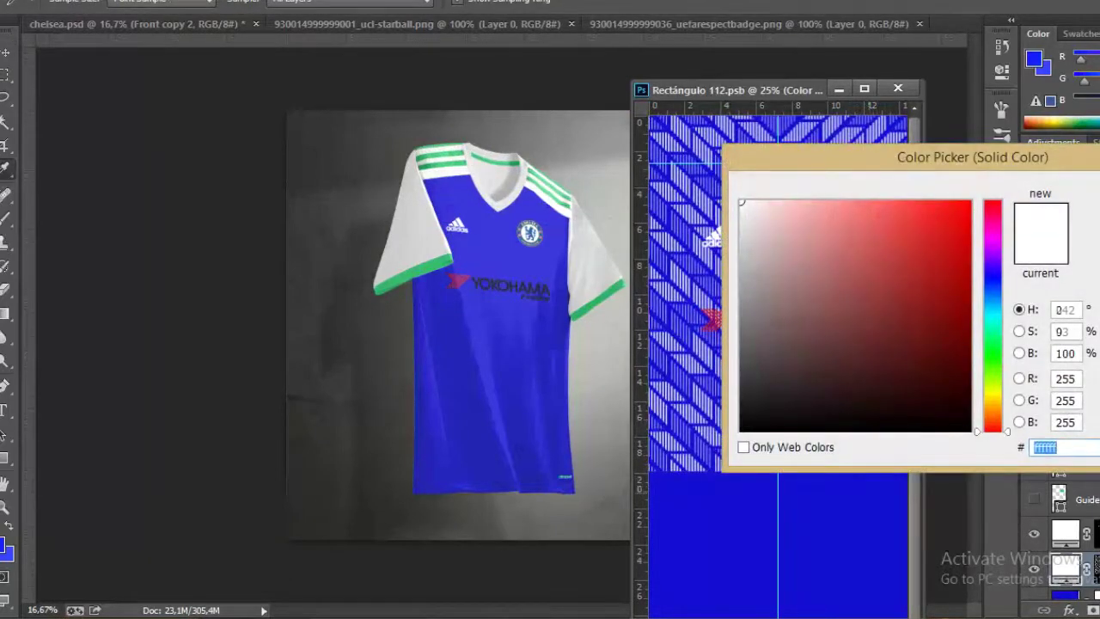
Tint the chevron pattern dark navy 05027f and save the front design.
{"action": "type", "text": "06036f1b16d3"}
{"action": "key", "text": "Return"}
{"action": "double_click", "coordinate": [1059, 392]}
{"action": "type", "text": "05027f"}
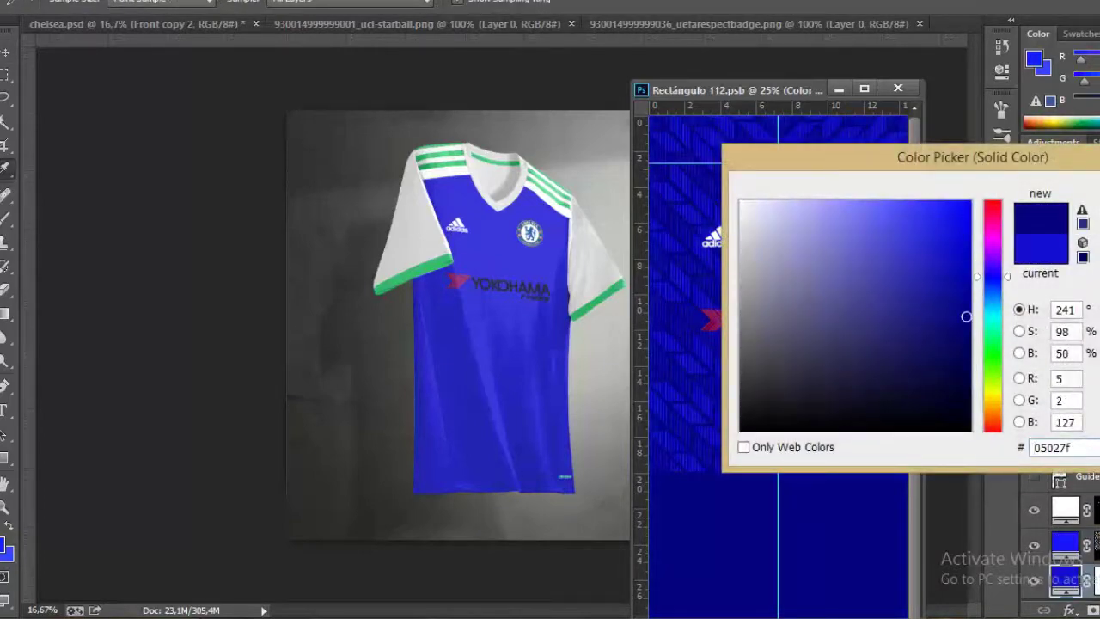
{"action": "key", "text": "Return"}
{"action": "key", "text": "ctrl+s"}
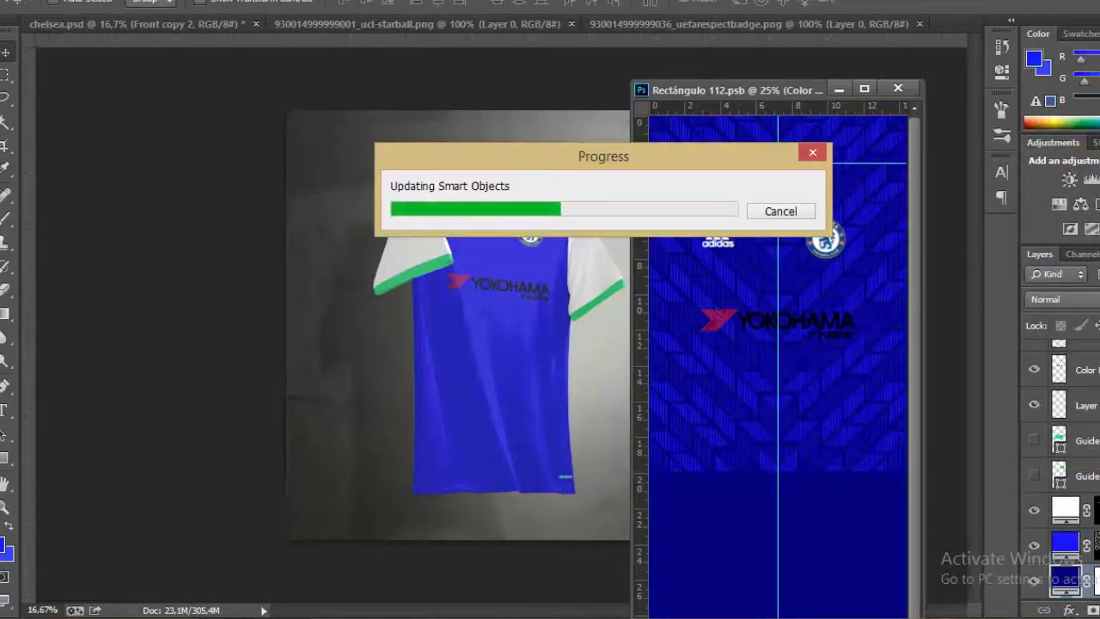
Add a white Solid Color fill layer for the Yokohama lettering and save.
{"action": "right_click", "coordinate": [1065, 576]}
{"action": "left_click", "coordinate": [1065, 609]}
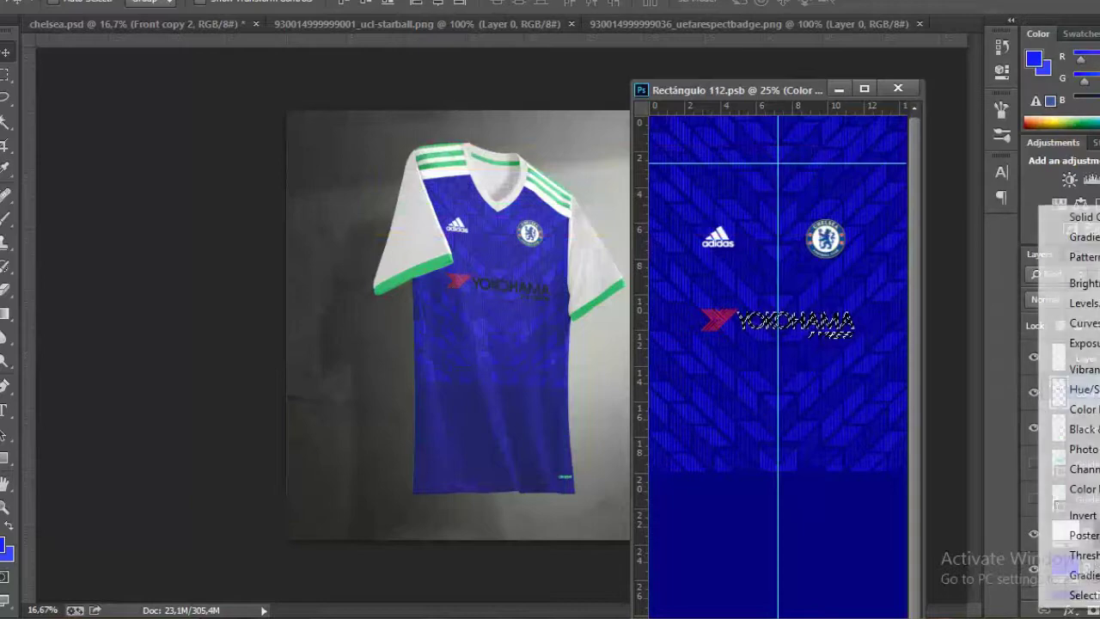
{"action": "left_click", "coordinate": [1082, 217]}
{"action": "left_click", "coordinate": [744, 204]}
{"action": "key", "text": "Return"}
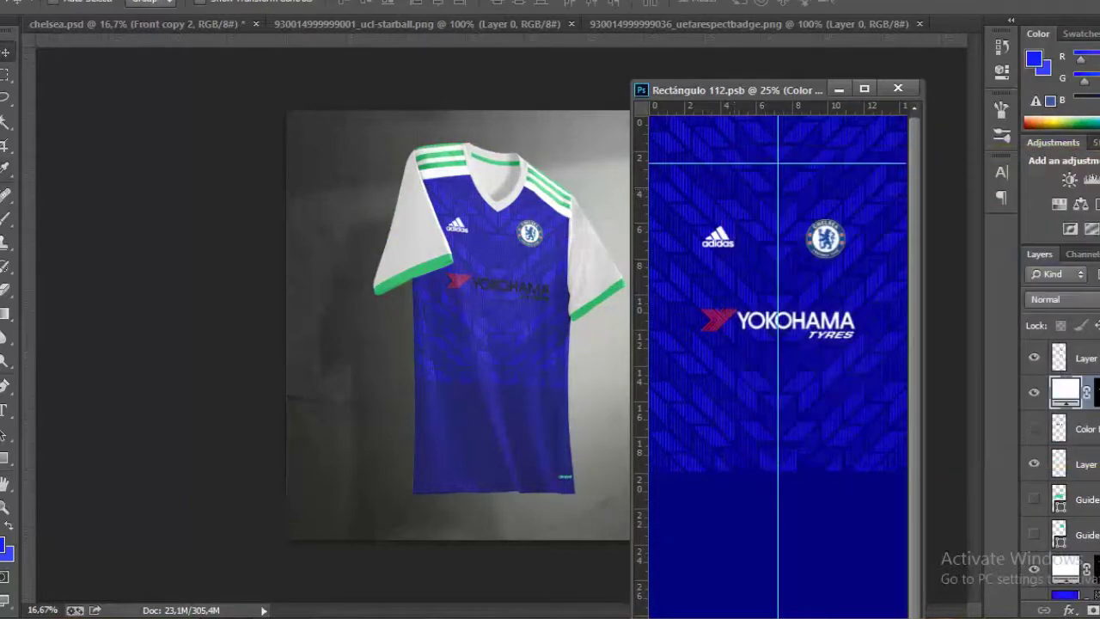
{"action": "key", "text": "ctrl+s"}
Duplicate the pattern layer, move the copy down the shirt front, and save.
{"action": "key", "text": "ctrl+j"}
{"action": "left_click_drag", "start_coordinate": [846, 335], "coordinate": [846, 584]}
{"action": "mouse_move", "coordinate": [808, 464]}
{"action": "left_mouse_down"}
{"action": "mouse_move", "coordinate": [803, 472]}
{"action": "mouse_move", "coordinate": [806, 427]}
{"action": "mouse_move", "coordinate": [807, 481]}
{"action": "mouse_move", "coordinate": [825, 352]}
{"action": "left_mouse_up"}
{"action": "left_click_drag", "start_coordinate": [823, 391], "coordinate": [823, 389]}
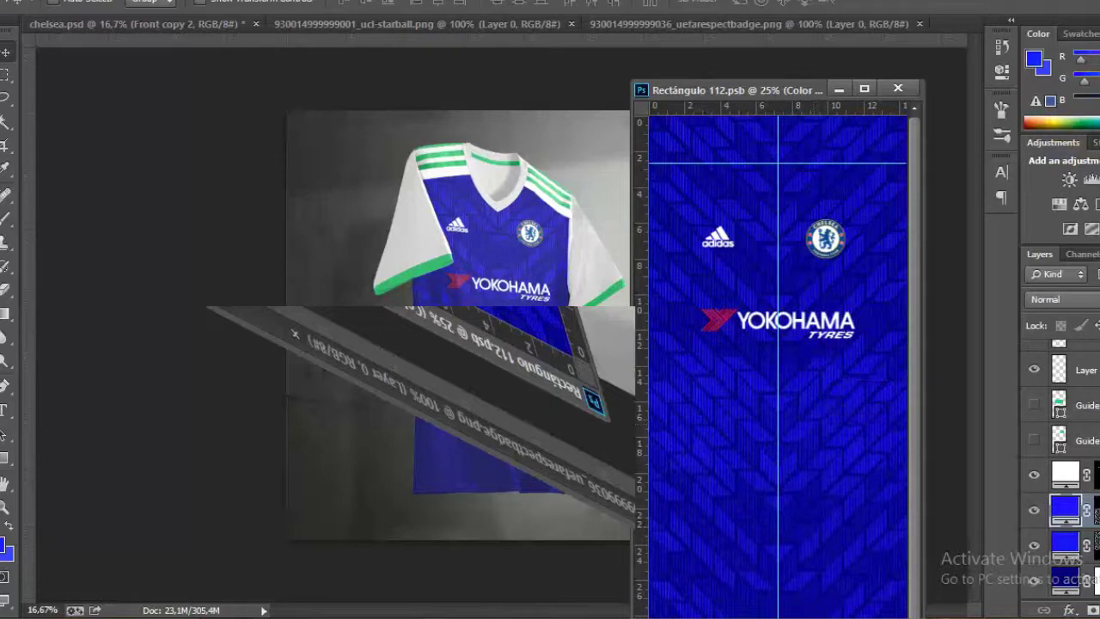
{"action": "key", "text": "ctrl+s"}
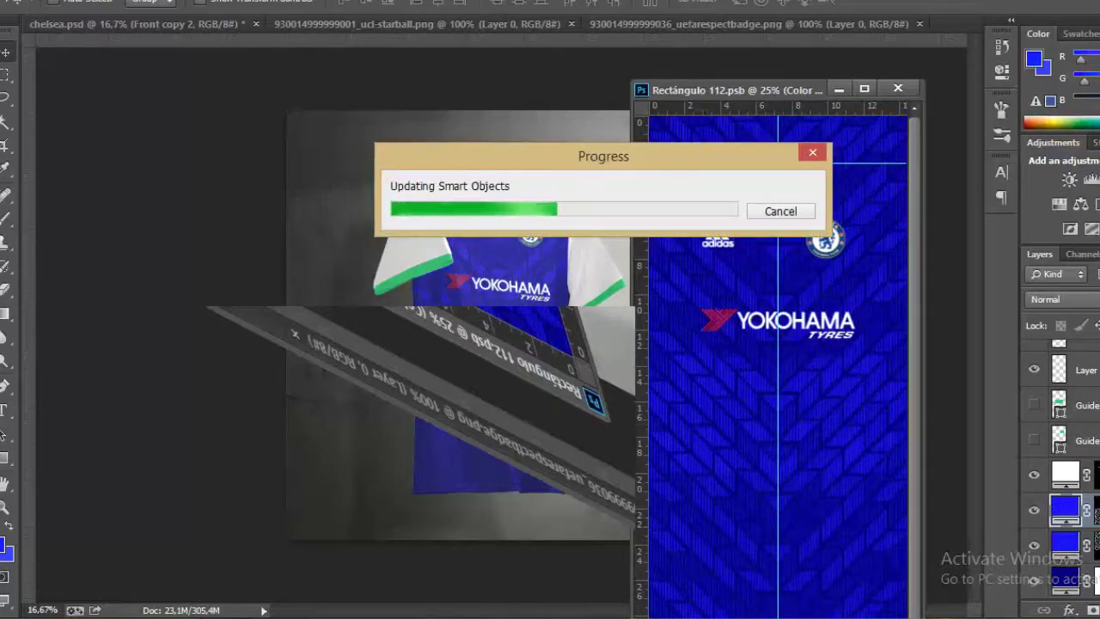
Move the pattern copies lower to fill the bottom band and save again.
{"action": "left_click_drag", "start_coordinate": [909, 380], "coordinate": [908, 437]}
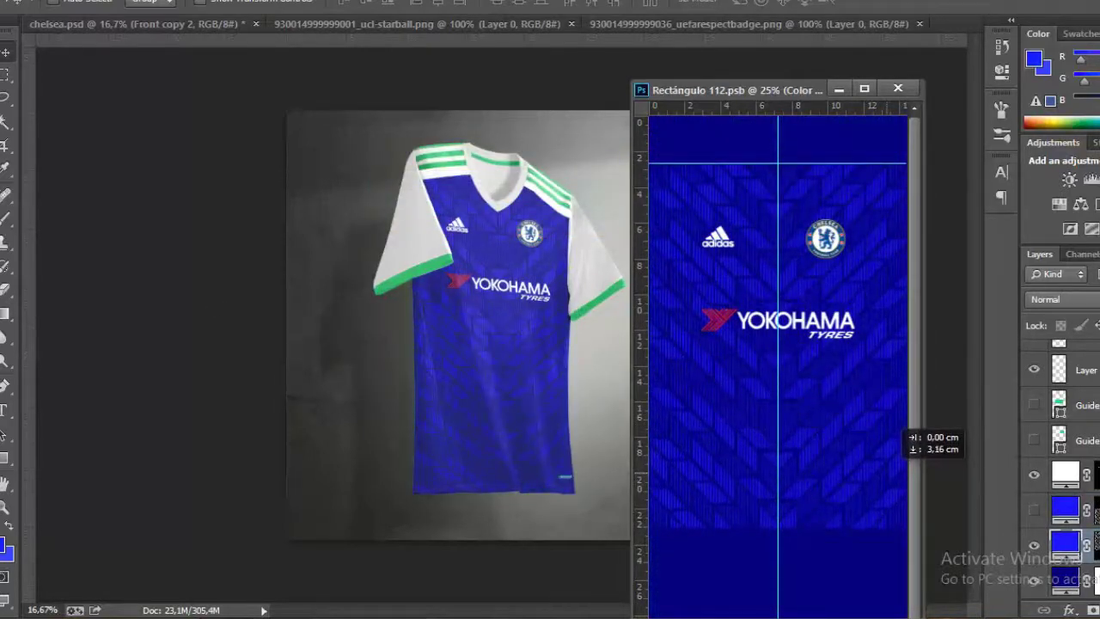
{"action": "left_click_drag", "start_coordinate": [909, 437], "coordinate": [893, 486]}
{"action": "left_click_drag", "start_coordinate": [820, 326], "coordinate": [816, 482]}
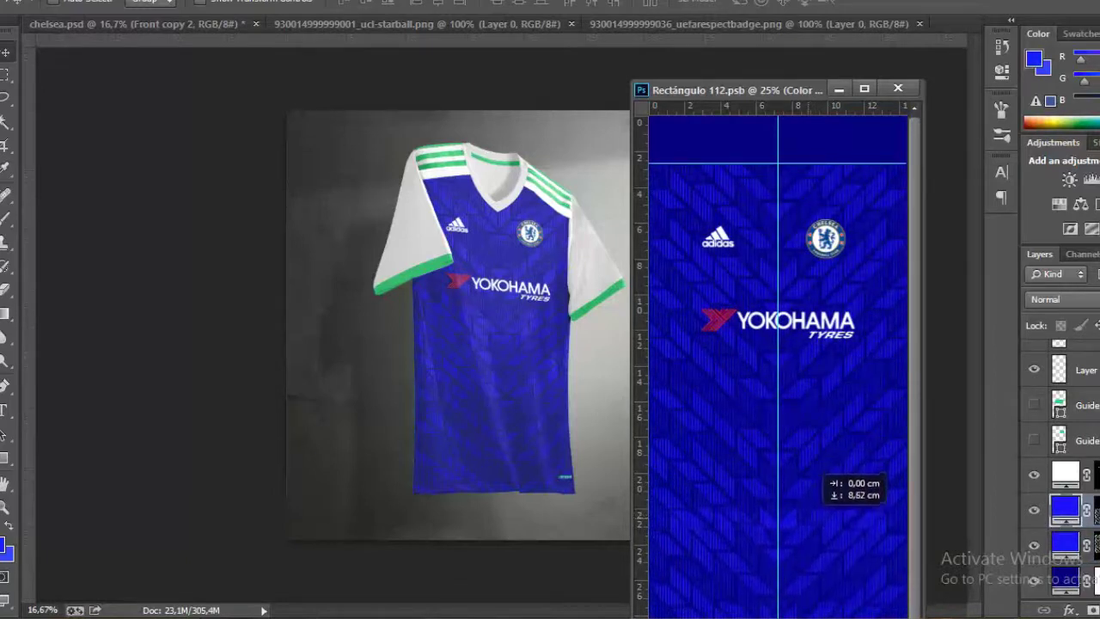
{"action": "key", "text": "ctrl+s"}
Review three fill layer colours in the front design, applying a new blue.
{"action": "double_click", "coordinate": [1065, 577]}
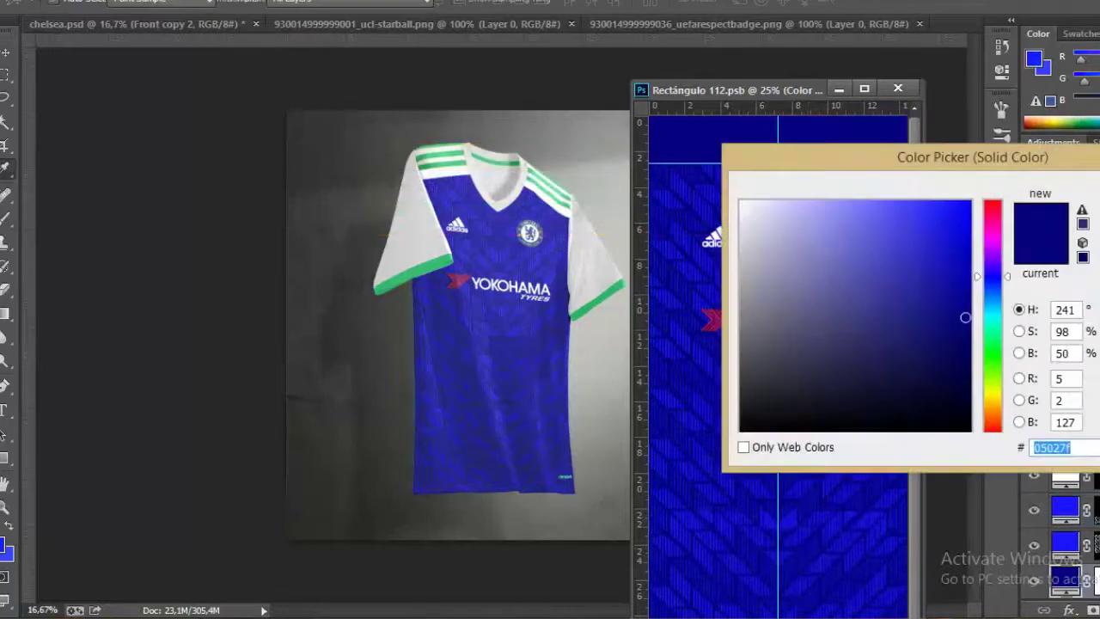
{"action": "key", "text": "Escape"}
{"action": "double_click", "coordinate": [1065, 543]}
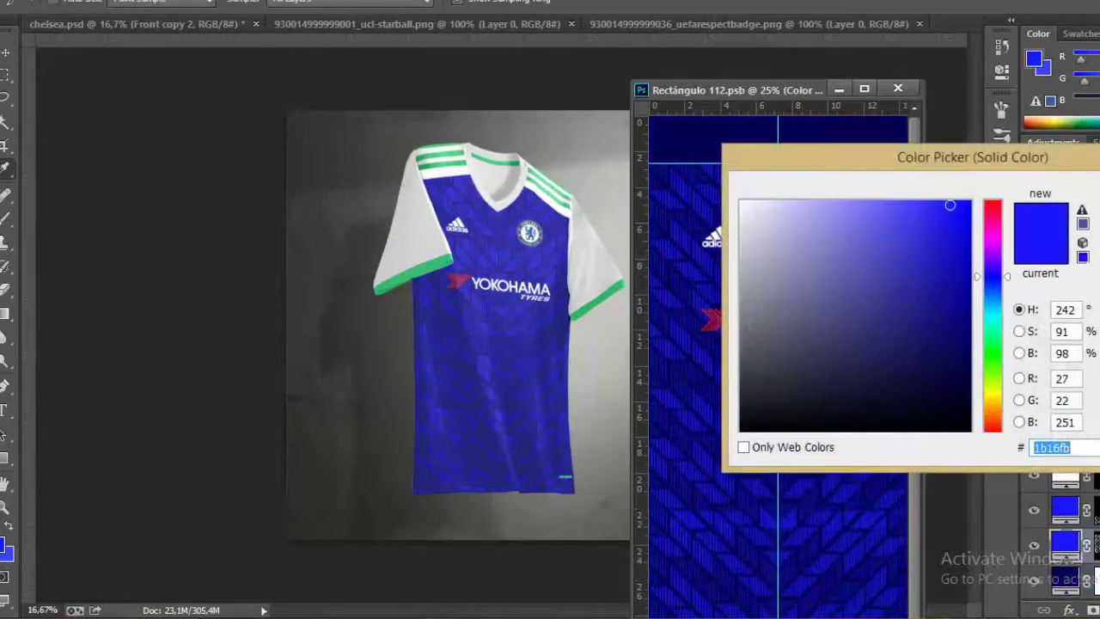
{"action": "key", "text": "Return"}
{"action": "double_click", "coordinate": [1065, 508]}
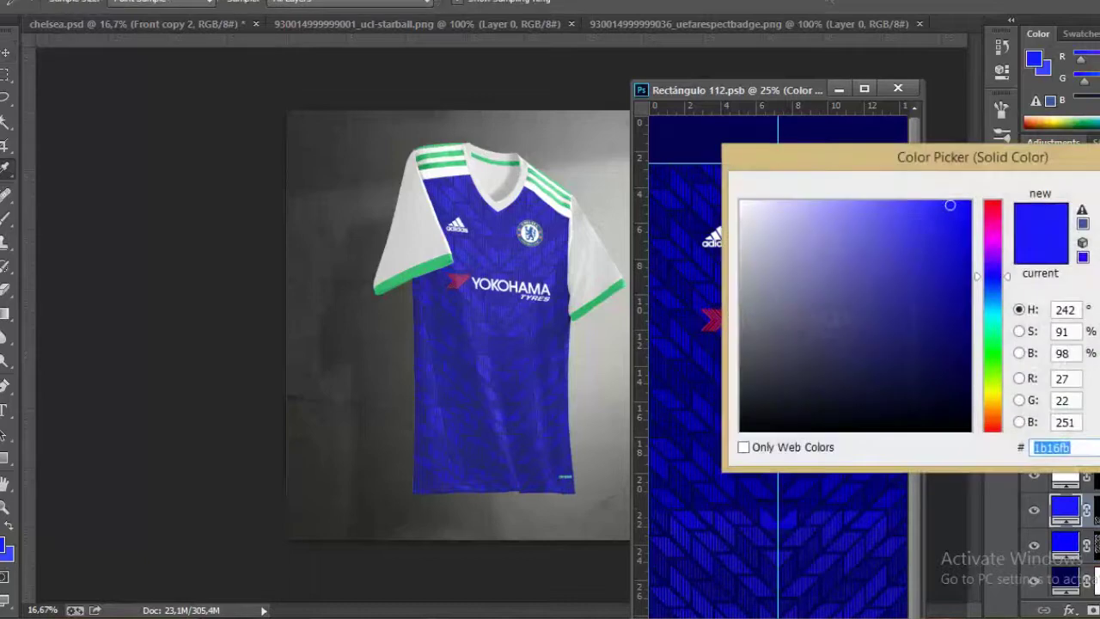
{"action": "key", "text": "Return"}
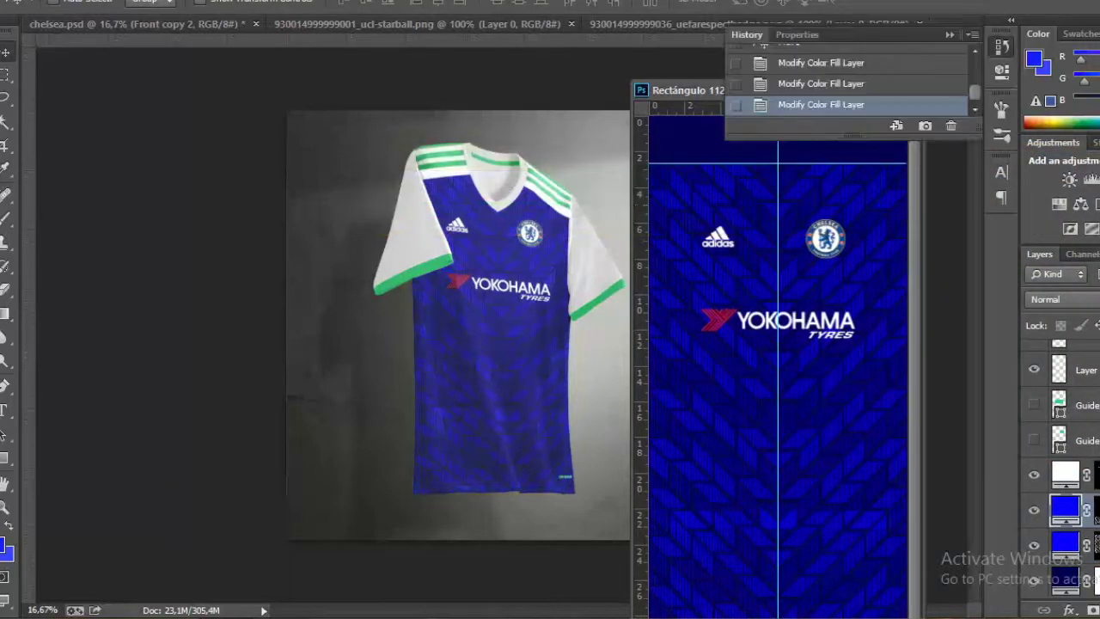
Undo the last fill colour change and smart object update in the mockup.
{"action": "key", "text": "ctrl+alt+z"}
{"action": "key", "text": "ctrl+shift+z"}
{"action": "key", "text": "ctrl+Tab"}
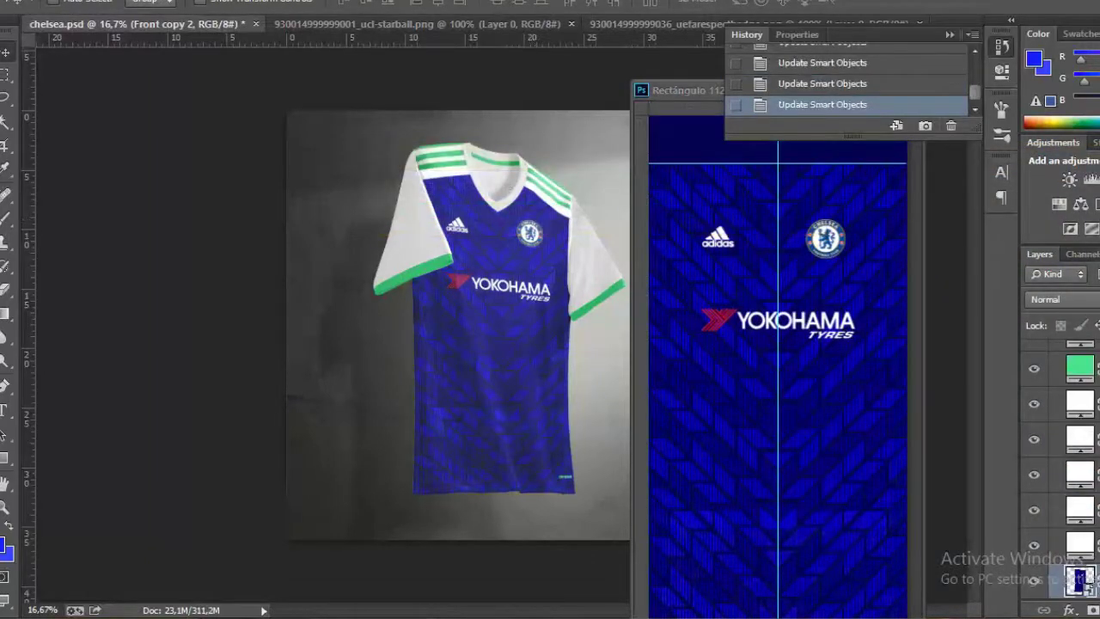
{"action": "key", "text": "ctrl+alt+z"}
{"action": "key", "text": "ctrl+Tab"}
Close the shirt panel document without saving its changes.
{"action": "key", "text": "ctrl+w"}
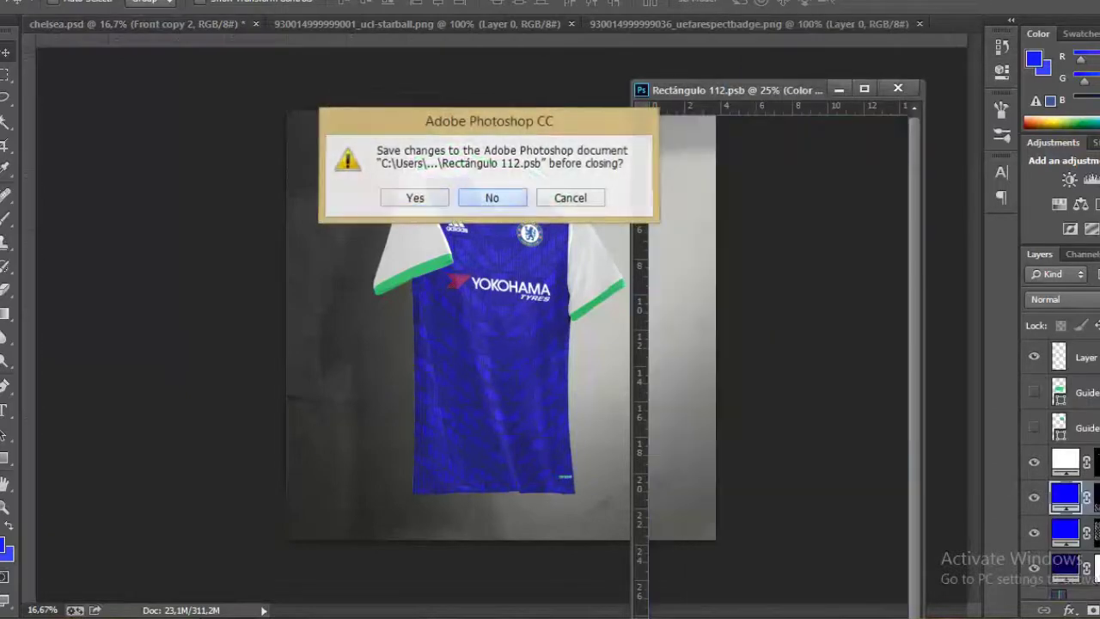
{"action": "key", "text": "n"}
{"action": "scroll", "coordinate": [1065, 515], "scroll_direction": "down", "scroll_amount": 2}
{"action": "double_click", "coordinate": [1080, 510]}
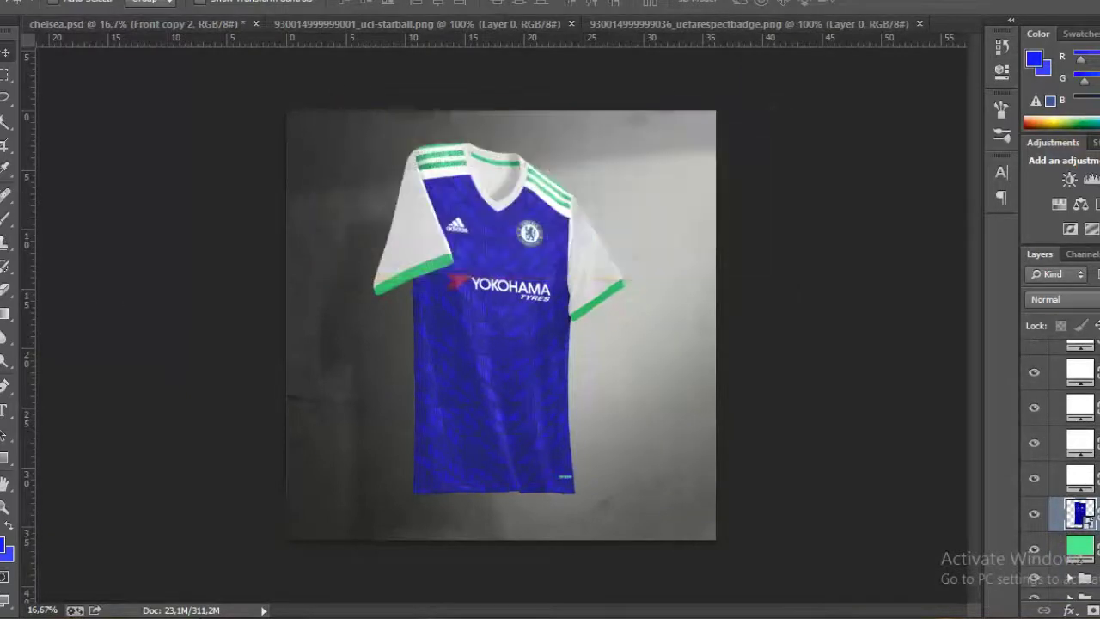
Apply navy to both sleeve fills on the chelsea shirt mockup.
{"action": "double_click", "coordinate": [1064, 473]}
{"action": "key", "text": "Return"}
{"action": "key", "text": "ctrl+Tab"}
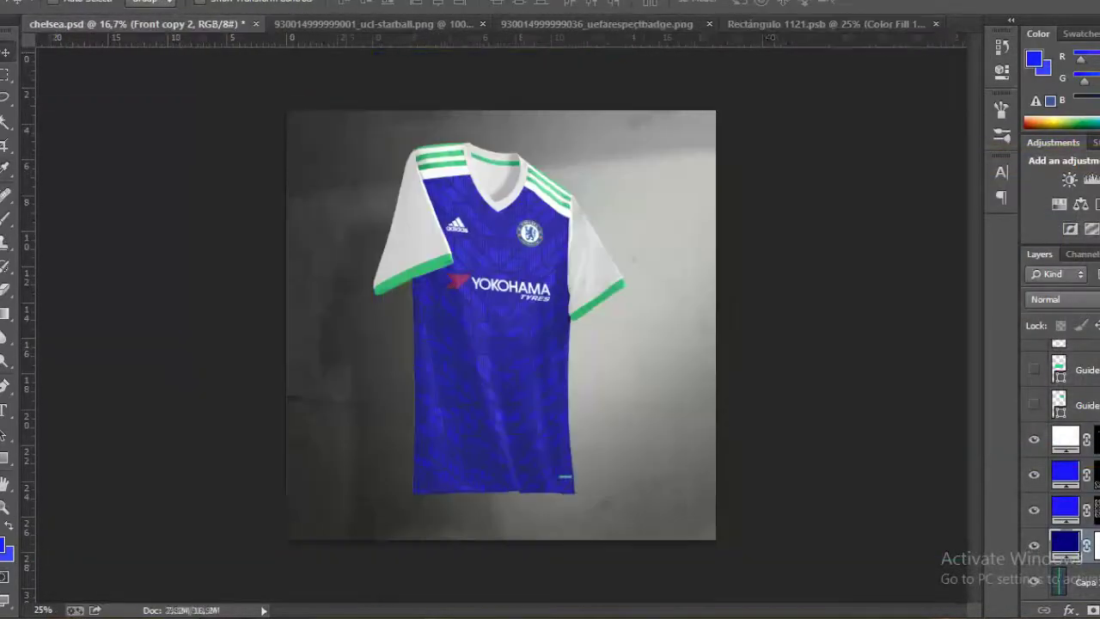
{"action": "double_click", "coordinate": [1080, 522]}
{"action": "key", "text": "Return"}
{"action": "double_click", "coordinate": [1080, 486]}
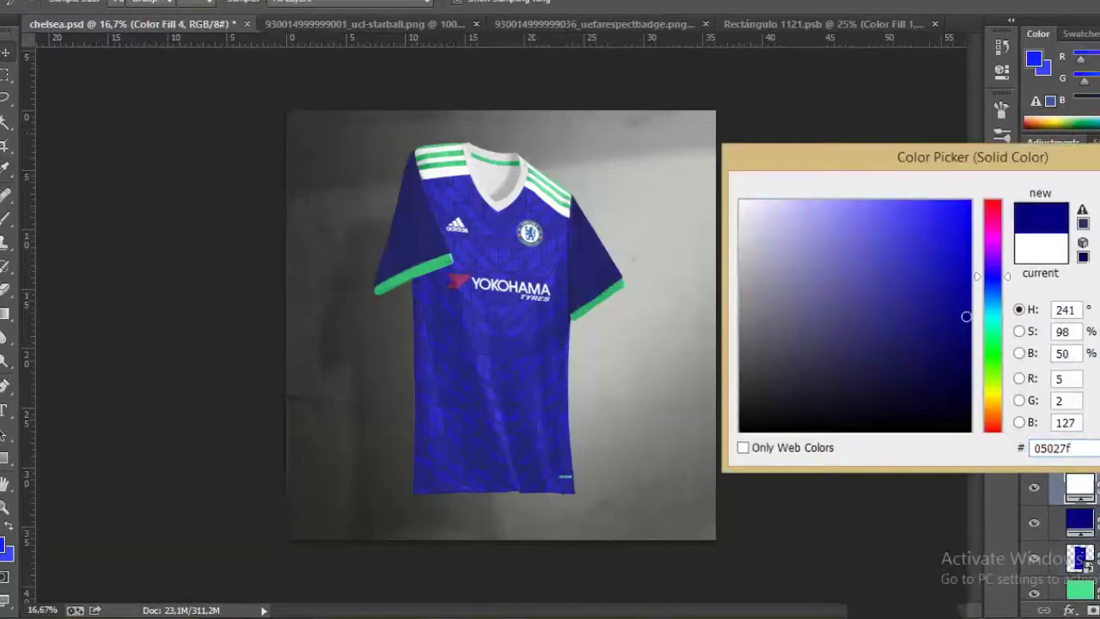
{"action": "key", "text": "Return"}
Set the Collar fill to blue 2f2afc.
{"action": "double_click", "coordinate": [1079, 451]}
{"action": "key", "text": "Return"}
{"action": "double_click", "coordinate": [1079, 416]}
{"action": "type", "text": "2f2afc"}
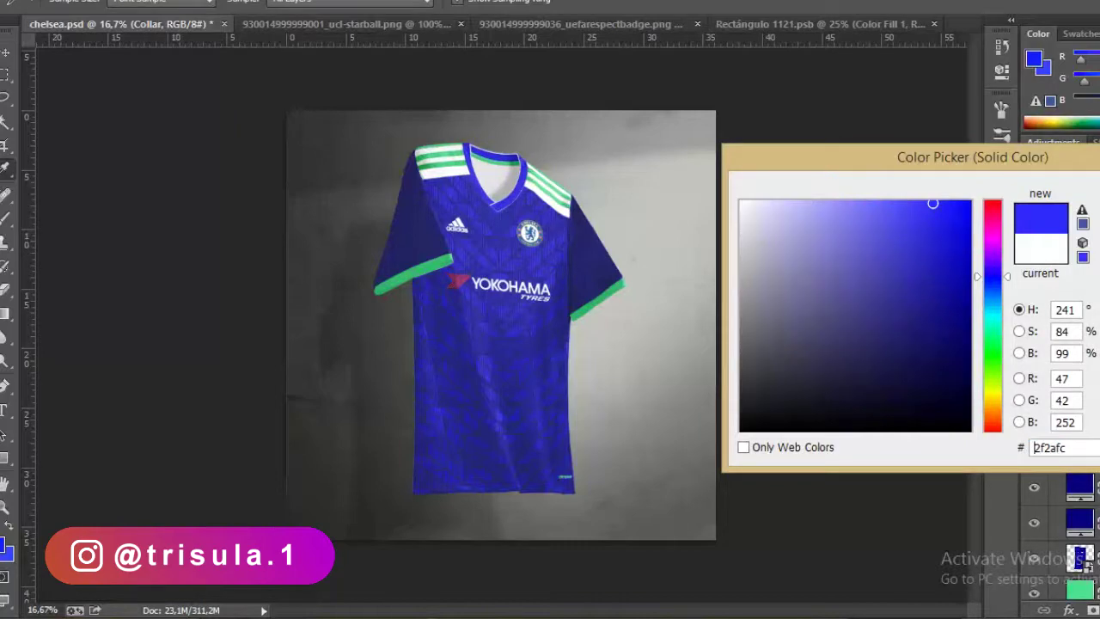
{"action": "key", "text": "Return"}
Recolour Color Fill 5 and a green trim layer with blues 0600ff and 05027f.
{"action": "double_click", "coordinate": [1080, 380]}
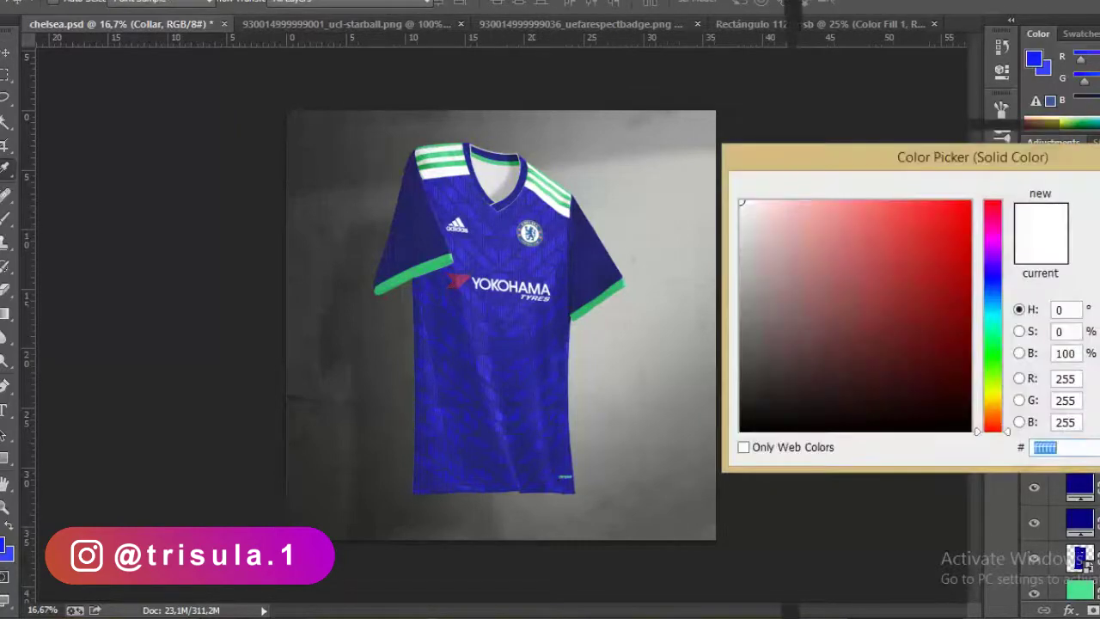
{"action": "type", "text": "0600ff"}
{"action": "type", "text": "ffffff"}
{"action": "key", "text": "Return"}
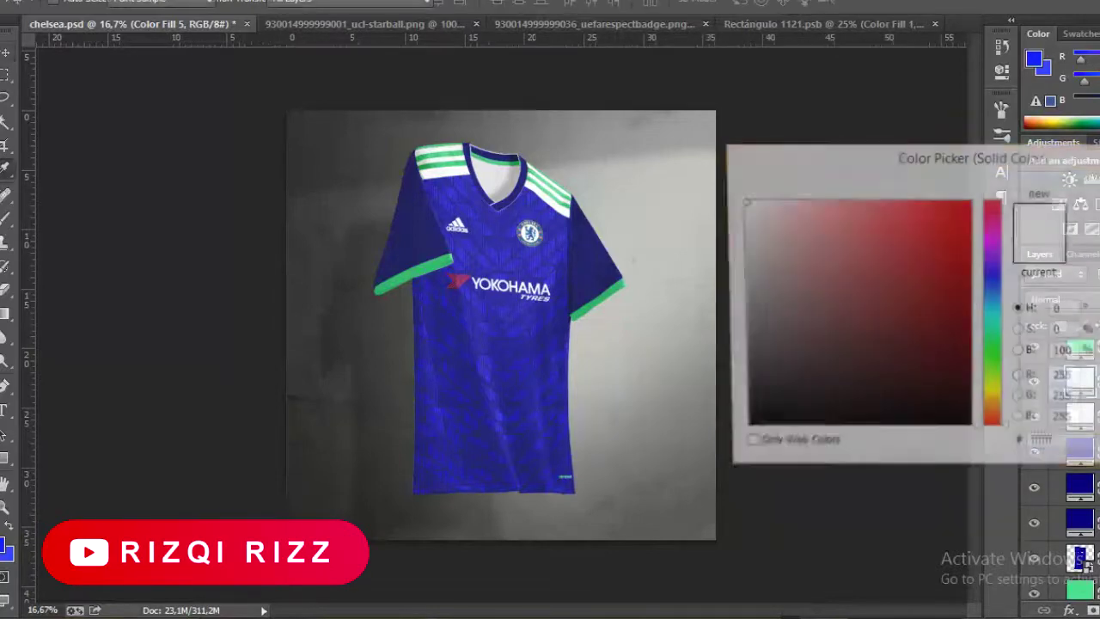
{"action": "type", "text": "05027f"}
{"action": "key", "text": "Return"}
{"action": "double_click", "coordinate": [1079, 355]}
{"action": "type", "text": "05027f"}
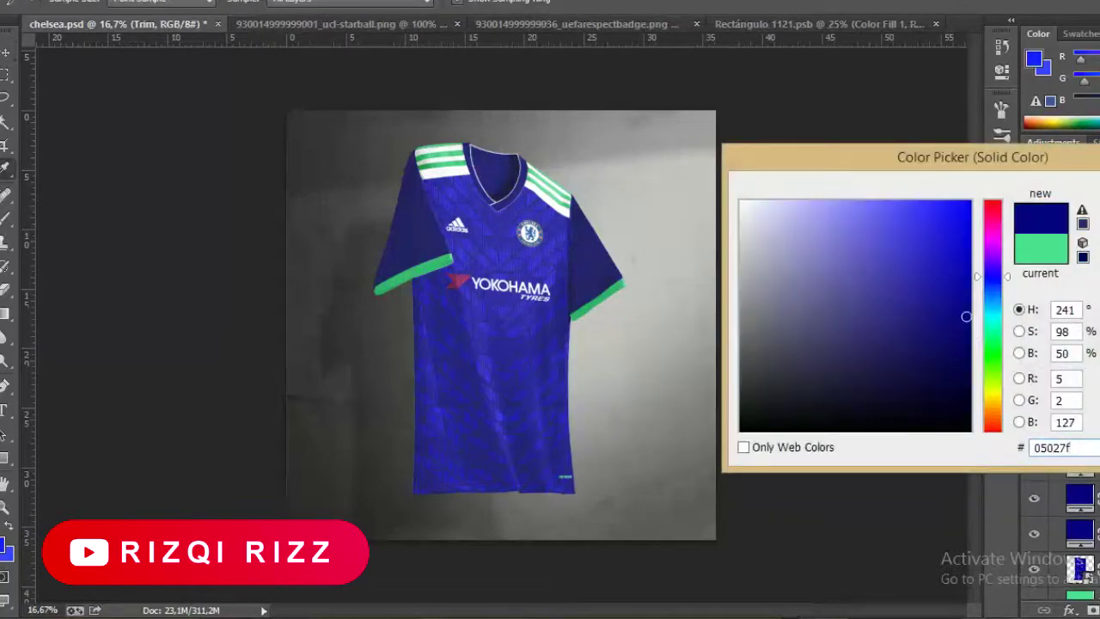
{"action": "key", "text": "Return"}
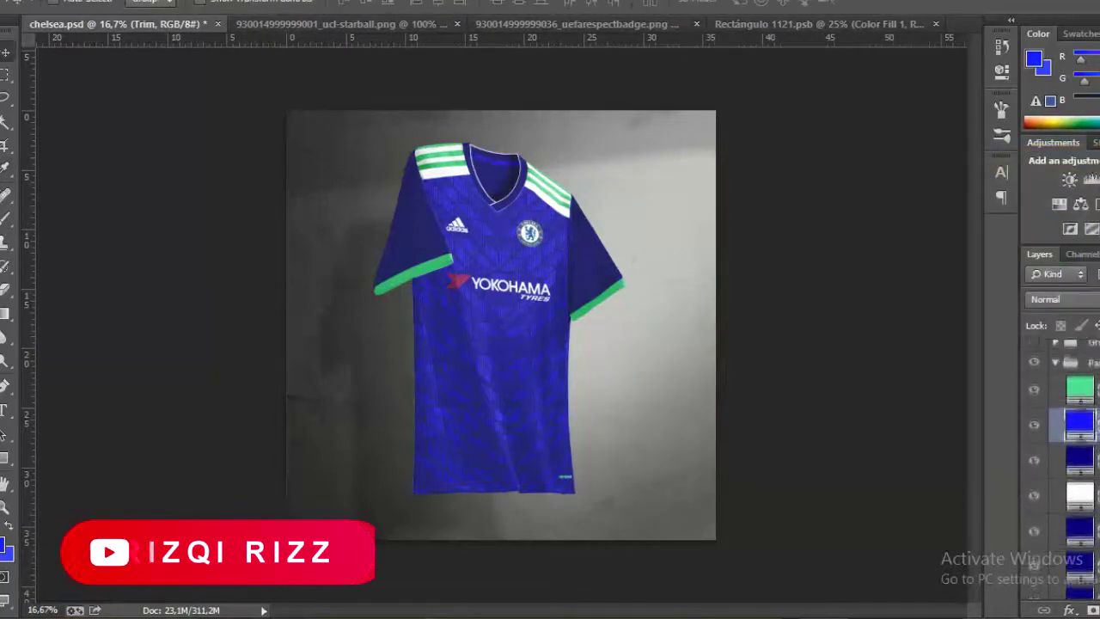
Keep Climacool white and colour the cuffs navy 05027f (right) and blue 0600ff (left).
{"action": "double_click", "coordinate": [1080, 417]}
{"action": "key", "text": "Return"}
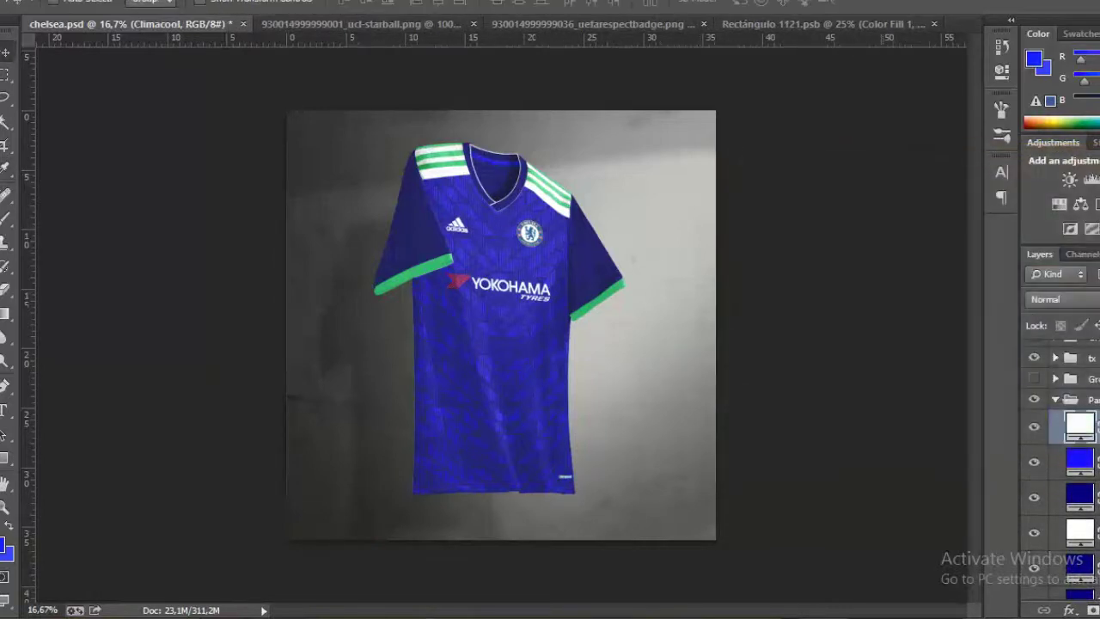
{"action": "double_click", "coordinate": [1080, 481]}
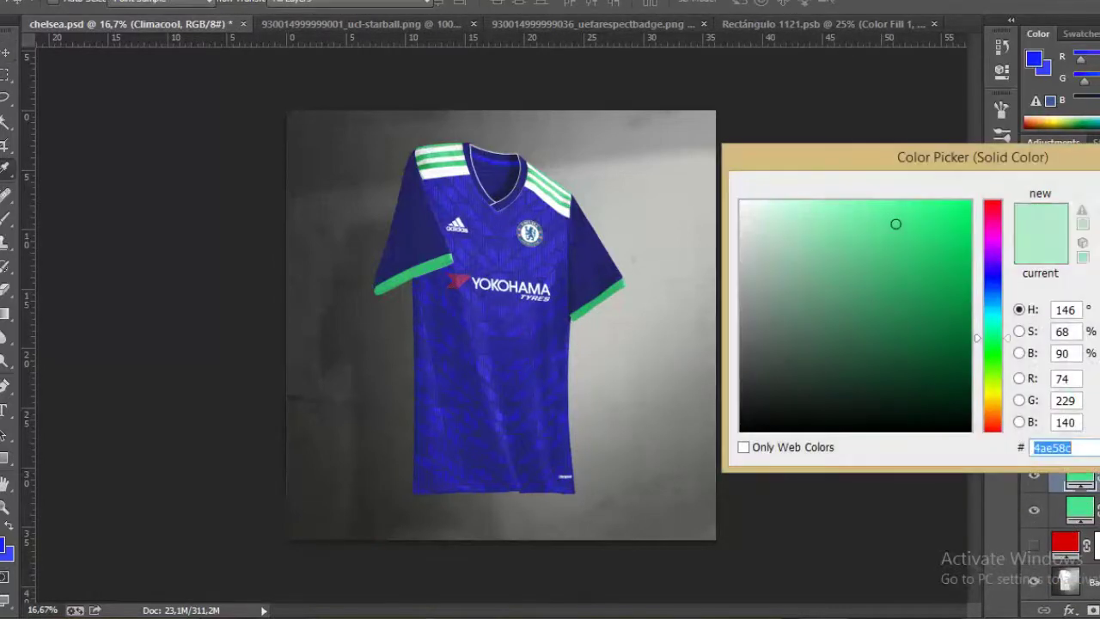
{"action": "type", "text": "05027f"}
{"action": "key", "text": "Return"}
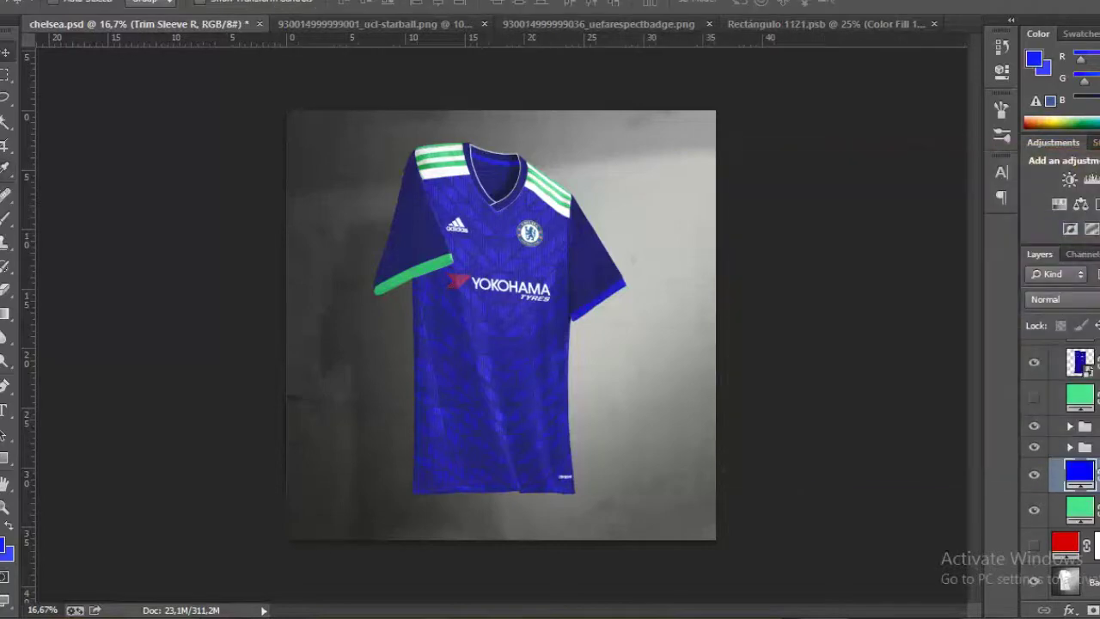
{"action": "double_click", "coordinate": [1080, 510]}
{"action": "type", "text": "0600ff"}
{"action": "key", "text": "Return"}
Set Sleeve Under Lines R to dark blue 232365 and check the remaining trim colours.
{"action": "double_click", "coordinate": [1080, 533]}
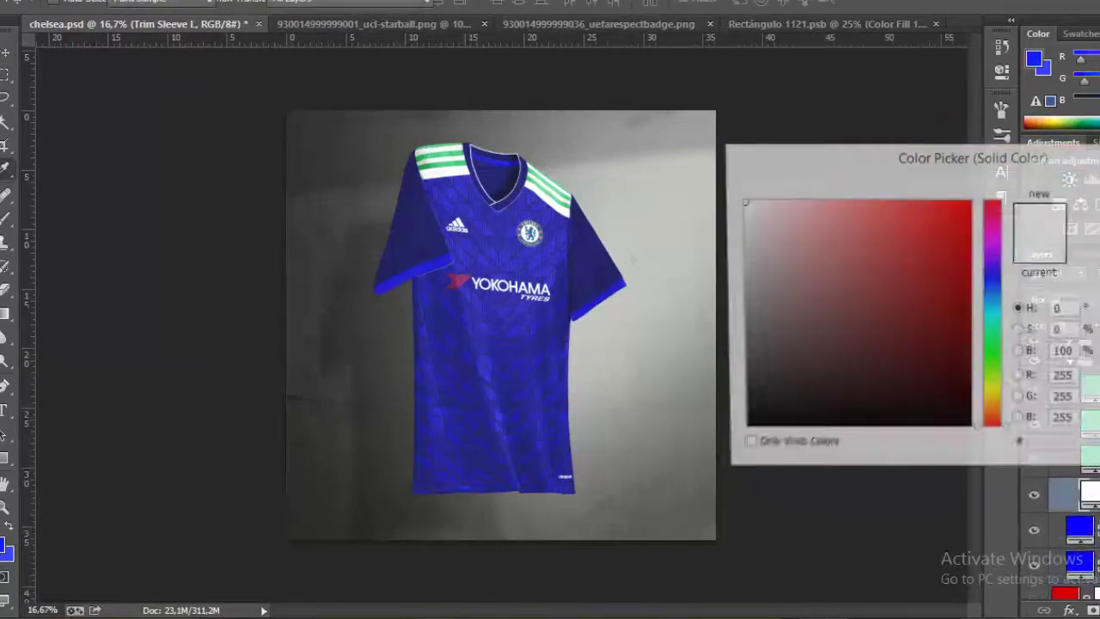
{"action": "key", "text": "Return"}
{"action": "double_click", "coordinate": [1080, 429]}
{"action": "type", "text": "232365"}
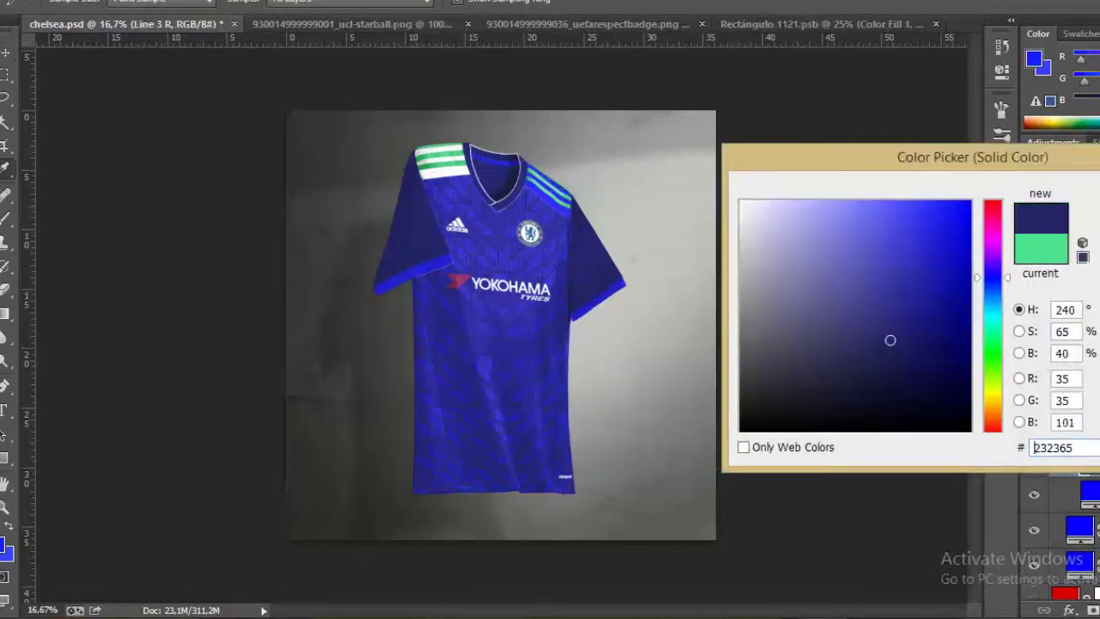
{"action": "key", "text": "Return"}
{"action": "double_click", "coordinate": [1080, 468]}
{"action": "key", "text": "Return"}
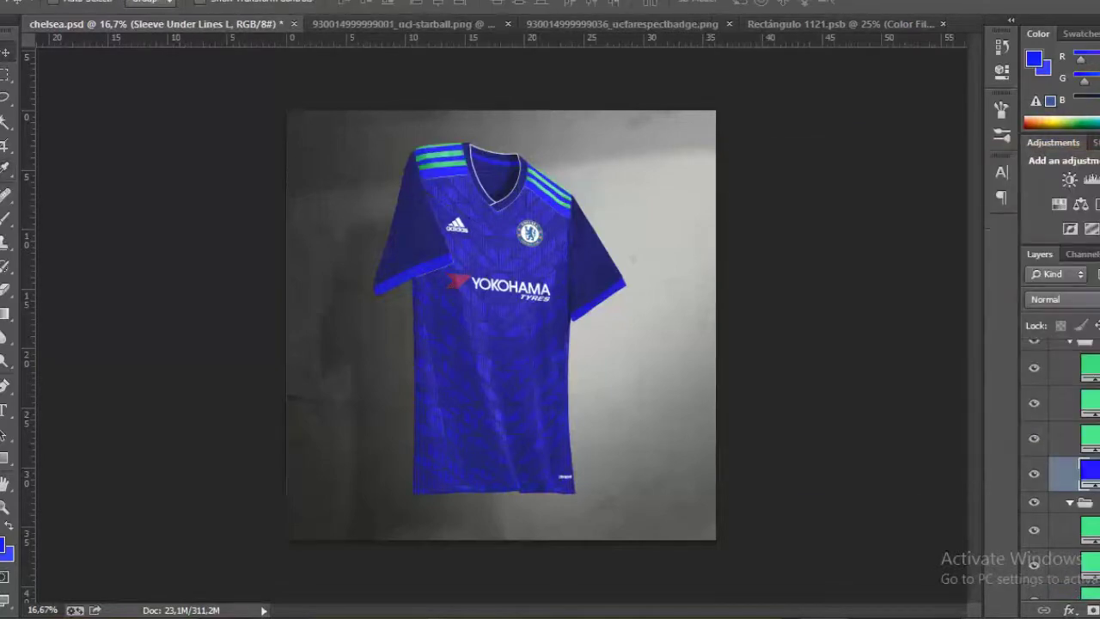
{"action": "left_click", "coordinate": [825, 23]}
{"action": "double_click", "coordinate": [1088, 532]}
{"action": "key", "text": "Return"}
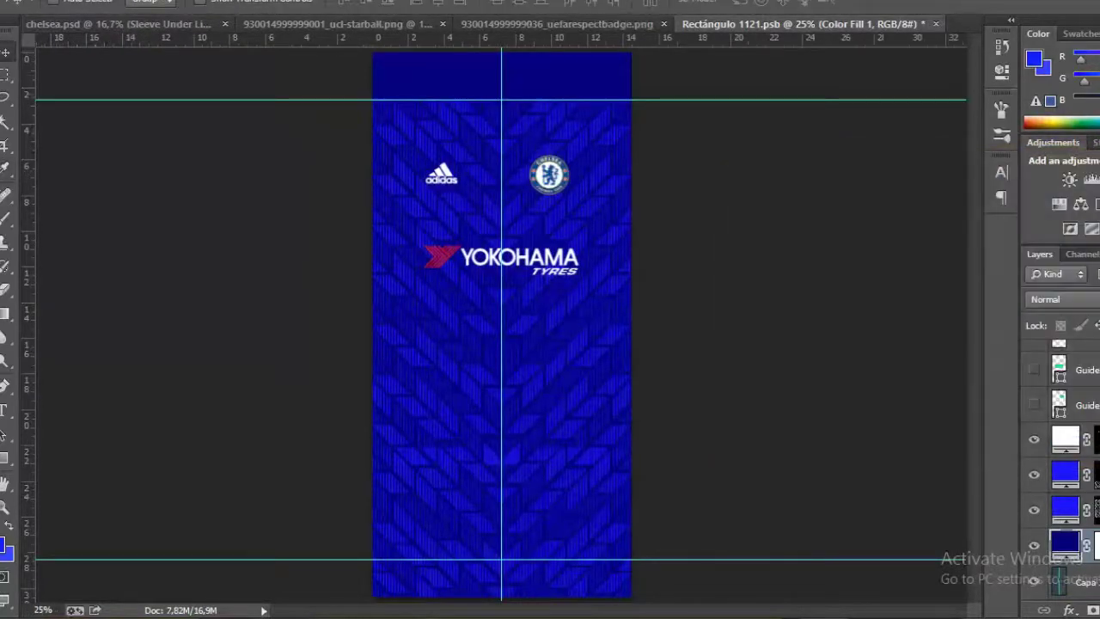
Back in the chelsea shirt mockup, apply dark blue to the Line 3 stripes.
{"action": "left_click", "coordinate": [172, 23]}
{"action": "scroll", "coordinate": [1065, 516], "scroll_direction": "down", "scroll_amount": 2}
{"action": "double_click", "coordinate": [1089, 507]}
{"action": "key", "text": "Return"}
{"action": "double_click", "coordinate": [1089, 507]}
{"action": "key", "text": "Return"}
Paste dark blue into the Line 1 and sleeve under-lines fills.
{"action": "double_click", "coordinate": [1089, 481]}
{"action": "type", "text": "05027f"}
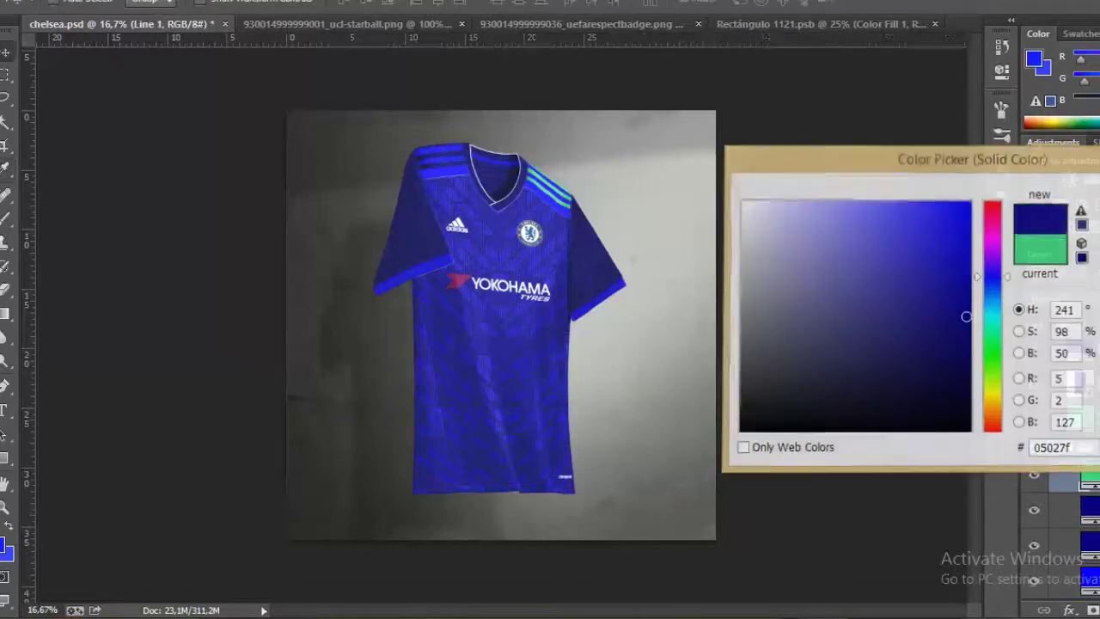
{"action": "key", "text": "Return"}
{"action": "double_click", "coordinate": [1089, 541]}
{"action": "type", "text": "05027f"}
{"action": "key", "text": "Return"}
{"action": "double_click", "coordinate": [1090, 541]}
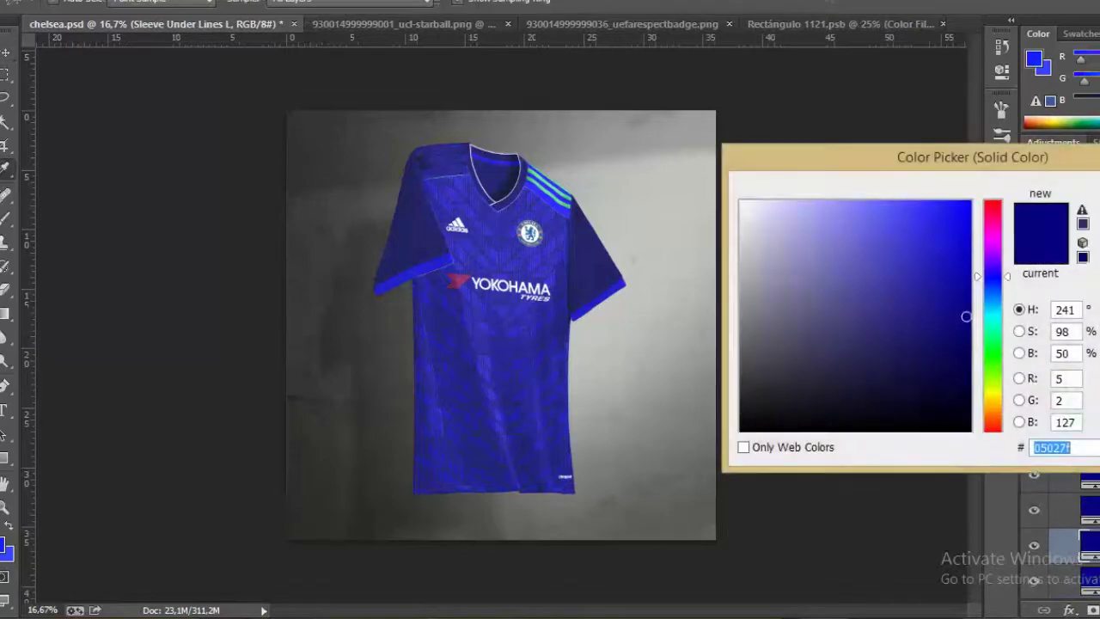
{"action": "key", "text": "Return"}
Give Line 2, Line 1 and Line 3 the pasted bright blue value.
{"action": "double_click", "coordinate": [1090, 509]}
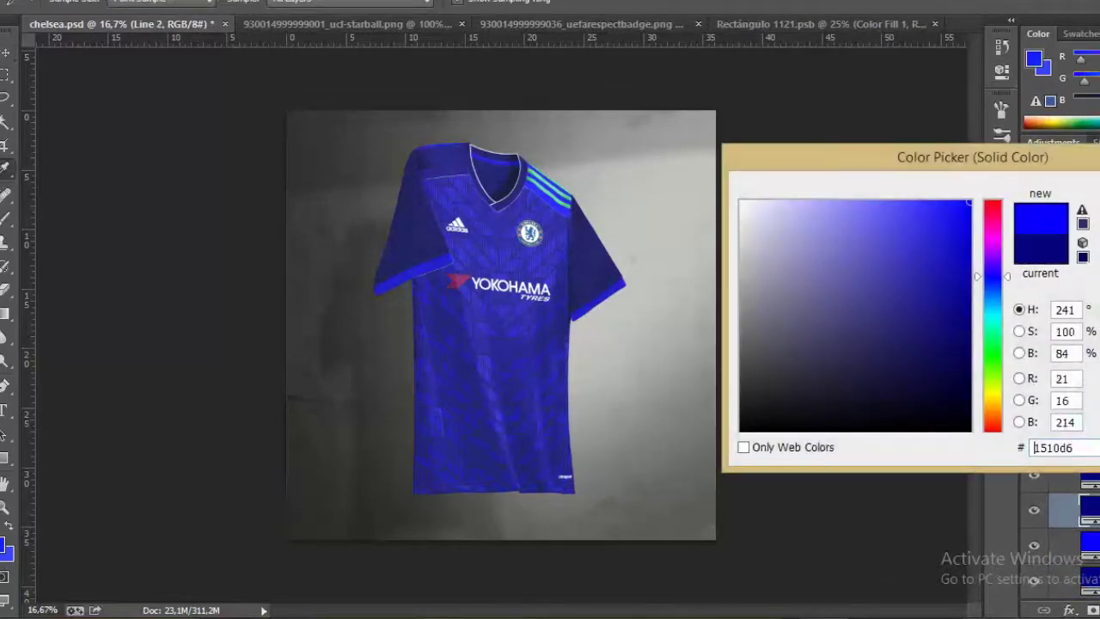
{"action": "key", "text": "ctrl+v"}
{"action": "key", "text": "Return"}
{"action": "double_click", "coordinate": [1089, 475]}
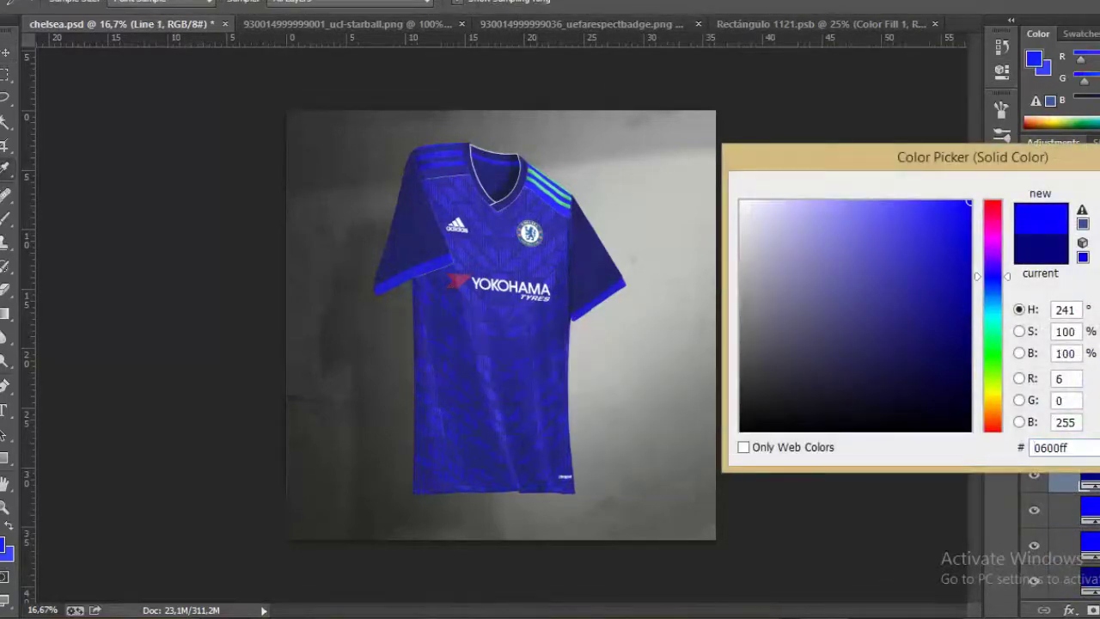
{"action": "key", "text": "Return"}
{"action": "double_click", "coordinate": [1089, 403]}
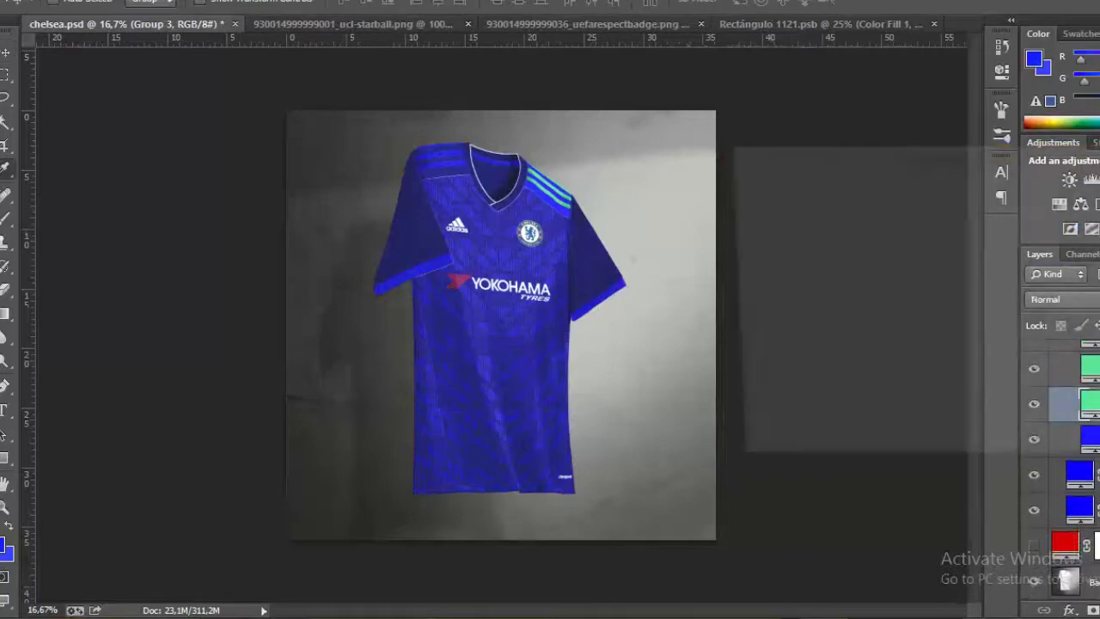
{"action": "type", "text": "05027f"}
{"action": "key", "text": "Return"}
Recolour Line 3 R, Line 2 R (05027f) and the green Line 1 R in blue.
{"action": "double_click", "coordinate": [1090, 403]}
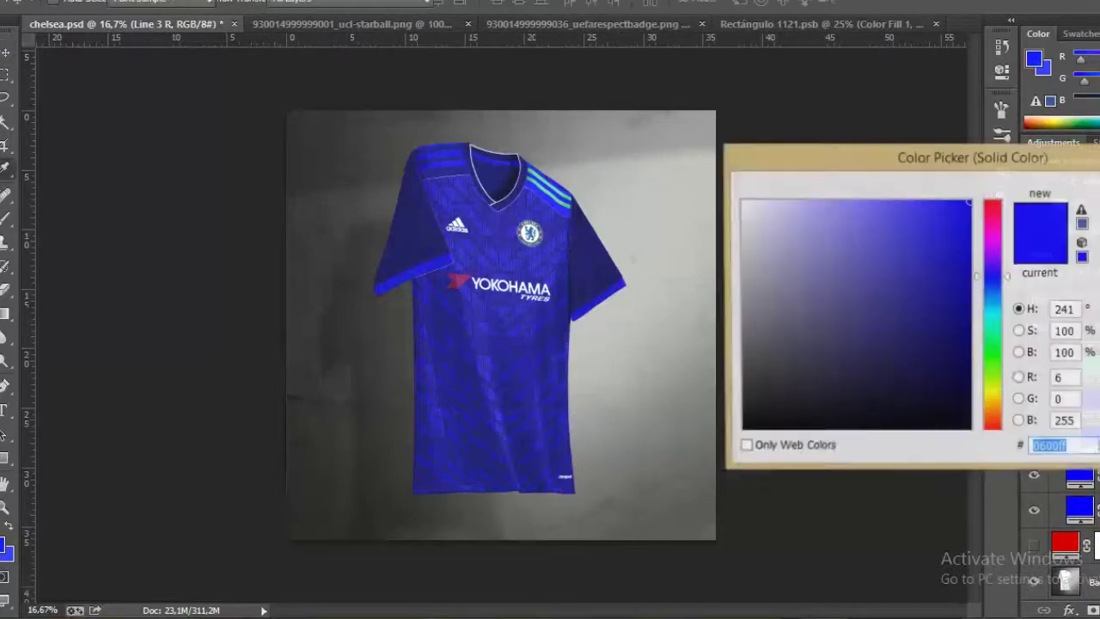
{"action": "type", "text": "05027f"}
{"action": "key", "text": "Return"}
{"action": "double_click", "coordinate": [1089, 367]}
{"action": "type", "text": "05027f"}
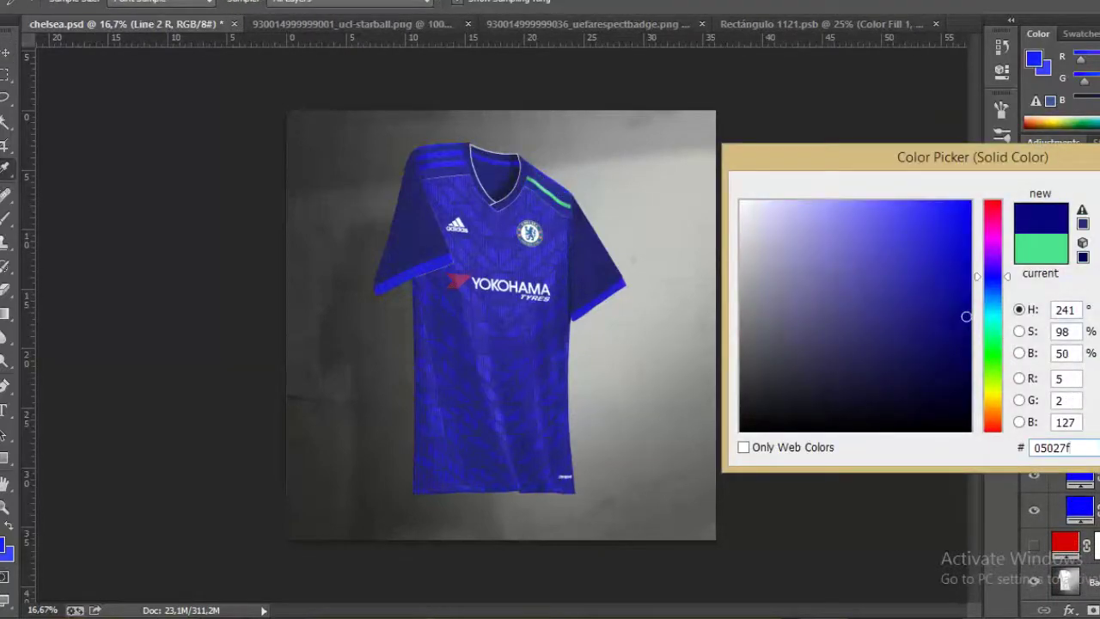
{"action": "key", "text": "Return"}
{"action": "double_click", "coordinate": [1089, 491]}
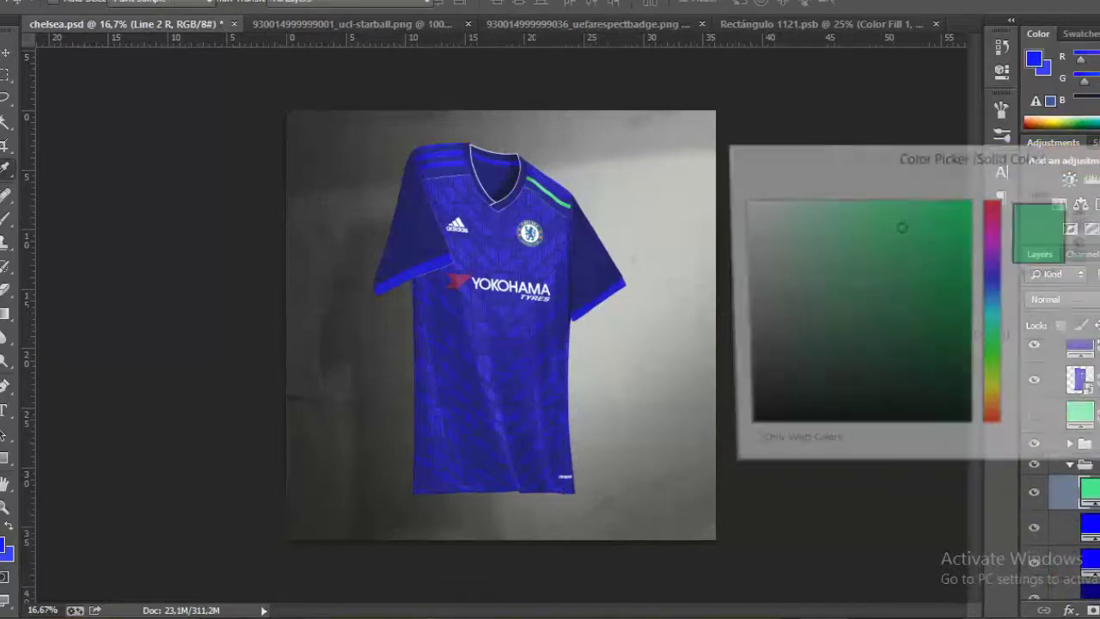
{"action": "type", "text": "0600ff"}
{"action": "key", "text": "Return"}
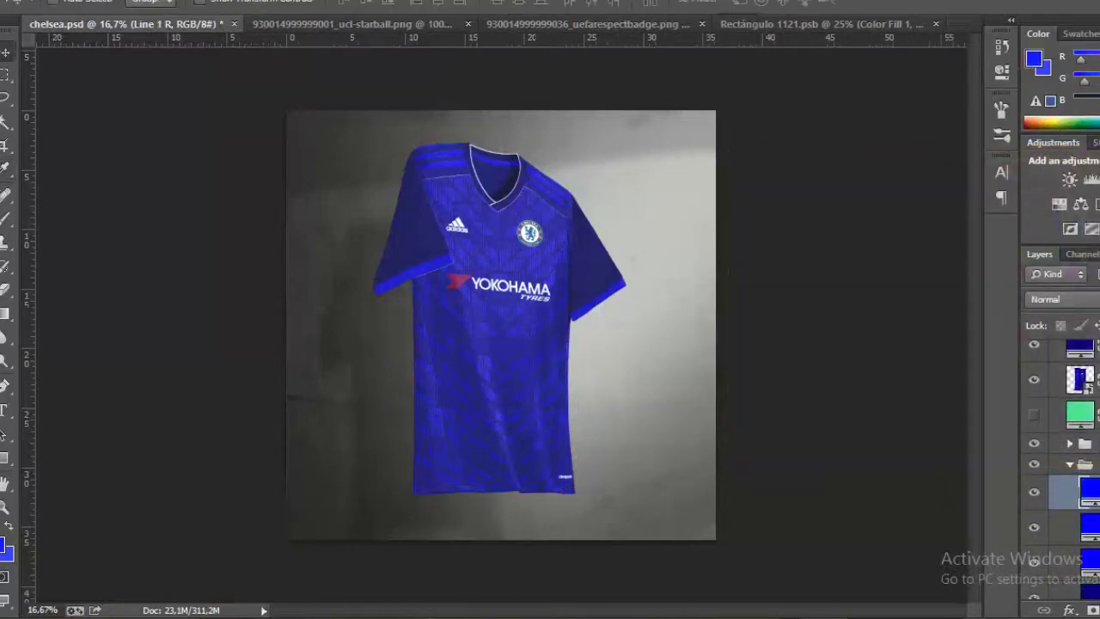
Copy the UEFA RESPECT badge into chelsea.psd and shrink it onto the right sleeve.
{"action": "left_click_drag", "start_coordinate": [593, 24], "coordinate": [653, 198]}
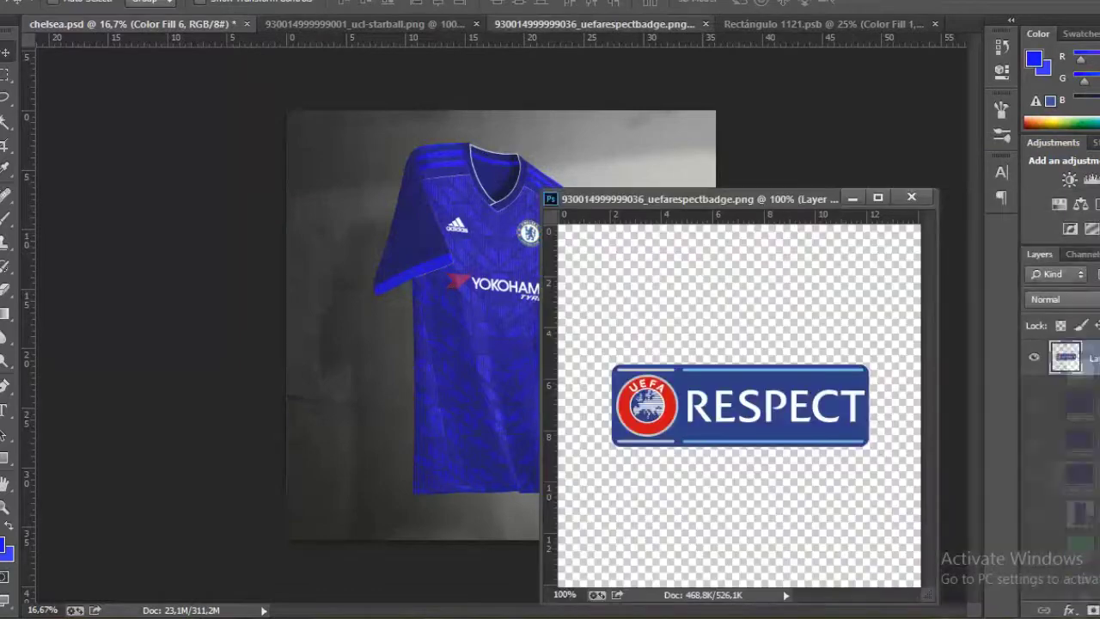
{"action": "left_click_drag", "start_coordinate": [739, 403], "coordinate": [283, 395]}
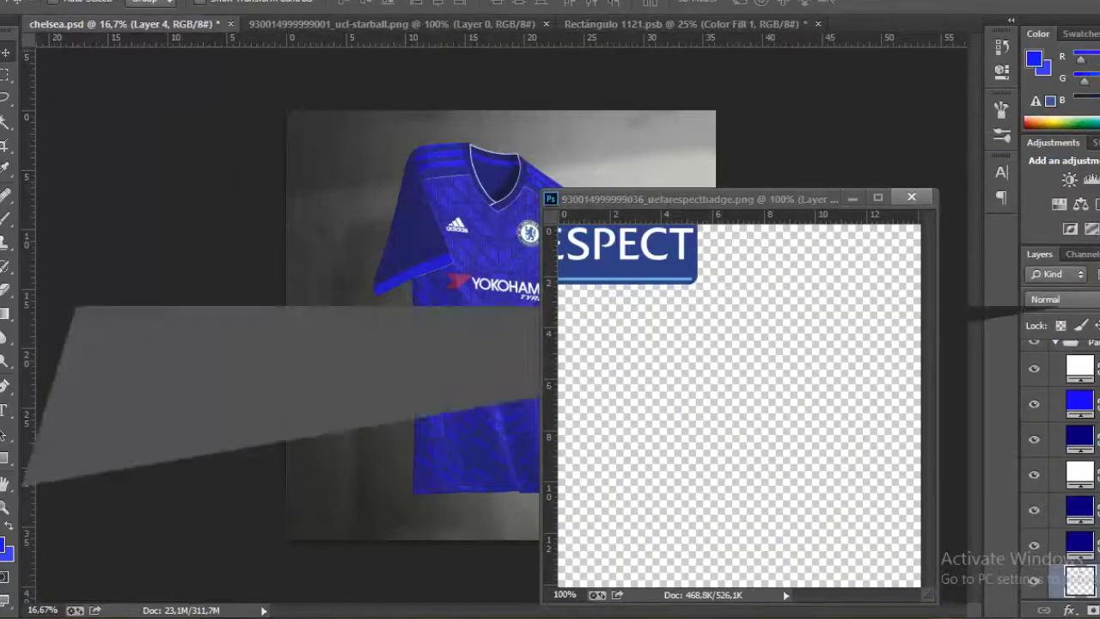
{"action": "key", "text": "ctrl+w"}
{"action": "left_click", "coordinate": [491, 206]}
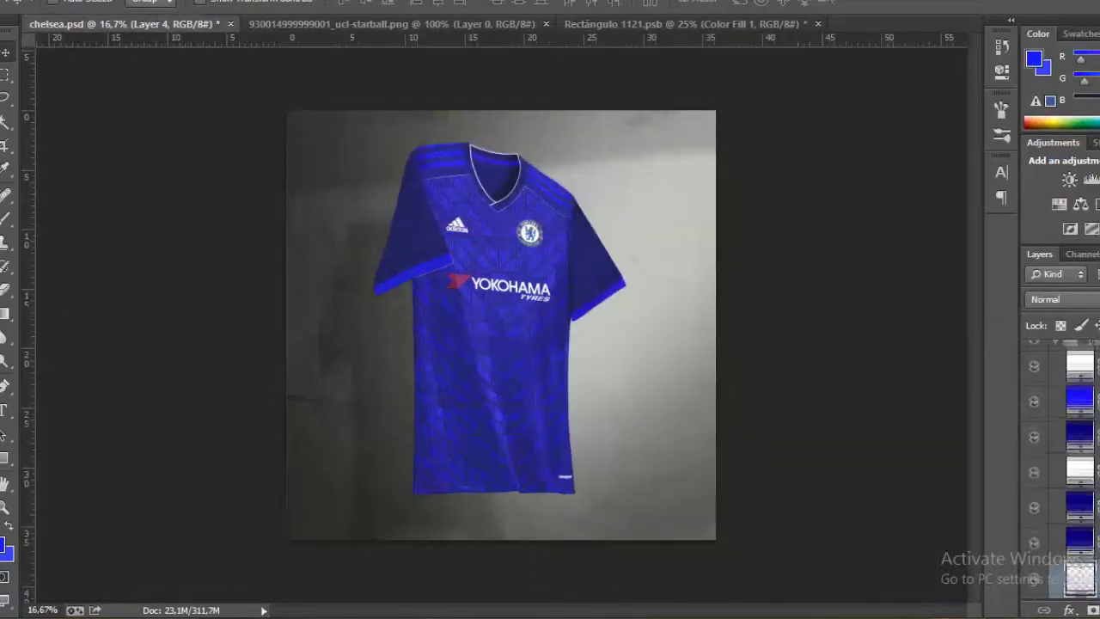
{"action": "left_click_drag", "start_coordinate": [665, 202], "coordinate": [666, 211]}
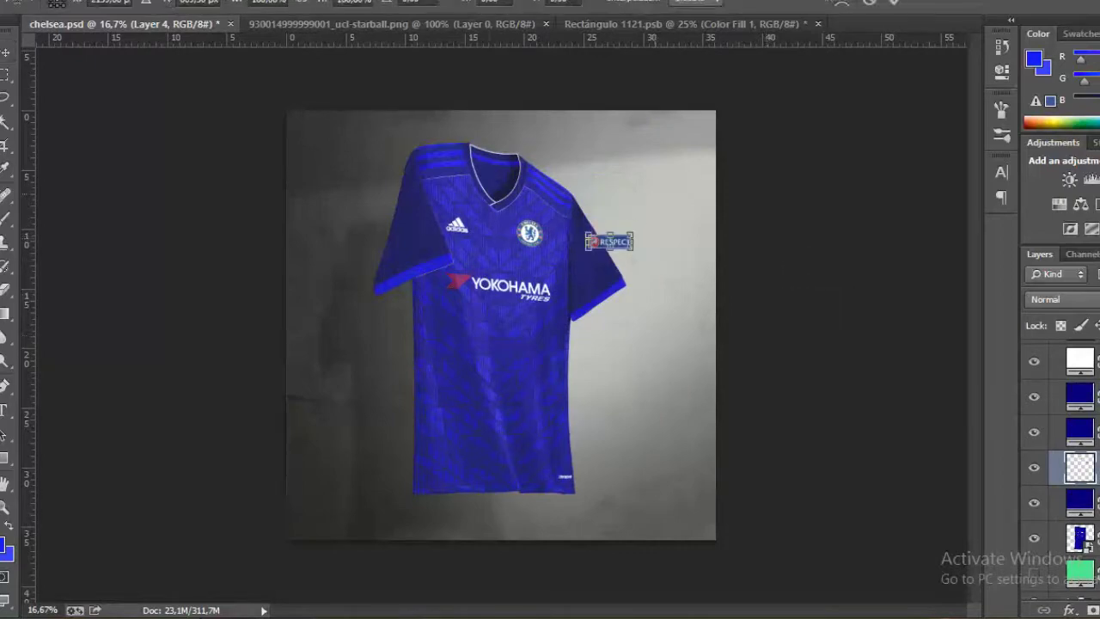
{"action": "key", "text": "ctrl+plus"}
{"action": "key", "text": "ctrl+plus"}
{"action": "scroll", "coordinate": [498, 317], "scroll_direction": "up", "scroll_amount": 3}
{"action": "scroll", "coordinate": [498, 343], "scroll_direction": "up", "scroll_amount": 1}
{"action": "mouse_move", "coordinate": [718, 378]}
{"action": "left_mouse_down"}
{"action": "mouse_move", "coordinate": [724, 418]}
{"action": "mouse_move", "coordinate": [754, 409]}
{"action": "left_mouse_up"}
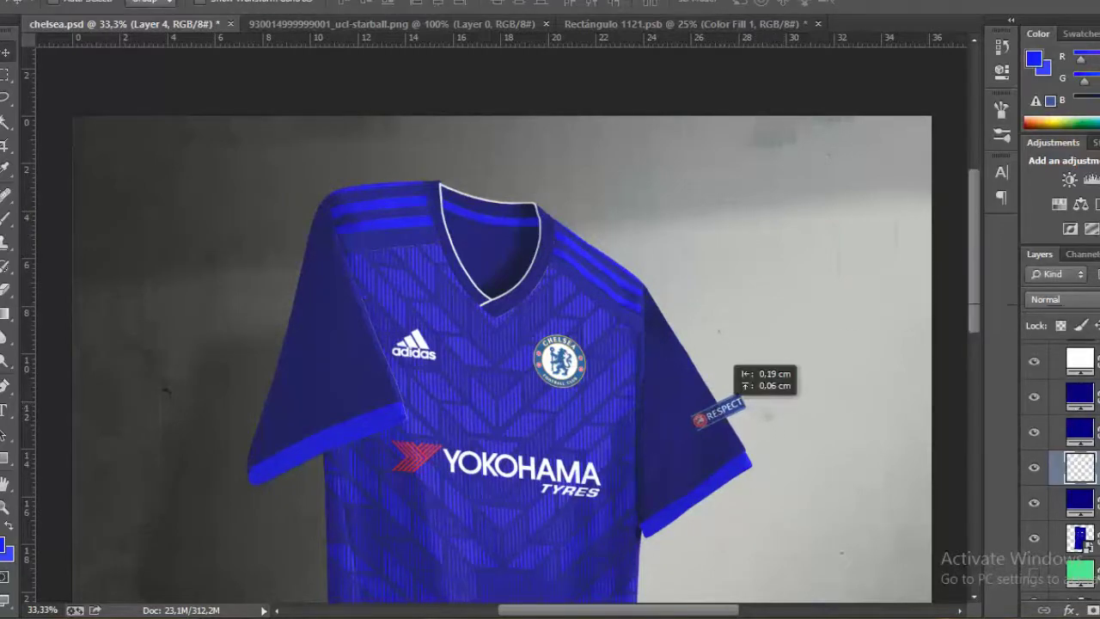
Copy the Champions League starball into the mockup, scaled small on the left sleeve.
{"action": "left_click_drag", "start_coordinate": [391, 23], "coordinate": [473, 98]}
{"action": "mouse_move", "coordinate": [506, 305]}
{"action": "left_mouse_down"}
{"action": "mouse_move", "coordinate": [392, 283]}
{"action": "mouse_move", "coordinate": [268, 338]}
{"action": "left_mouse_up"}
{"action": "key", "text": "ctrl+w"}
{"action": "key", "text": "ctrl+Tab"}
{"action": "key", "text": "ctrl+Tab"}
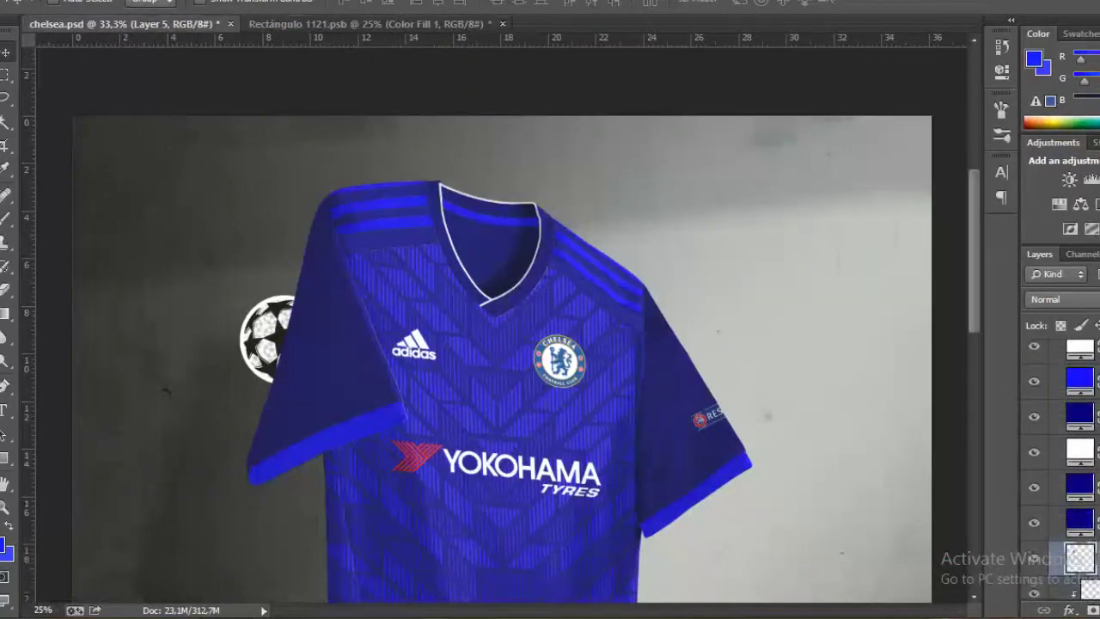
{"action": "key", "text": "ctrl+t"}
{"action": "left_click_drag", "start_coordinate": [284, 339], "coordinate": [369, 326]}
{"action": "mouse_move", "coordinate": [413, 284]}
{"action": "left_mouse_down"}
{"action": "mouse_move", "coordinate": [397, 307]}
{"action": "mouse_move", "coordinate": [384, 282]}
{"action": "left_mouse_up"}
{"action": "key", "text": "Return"}
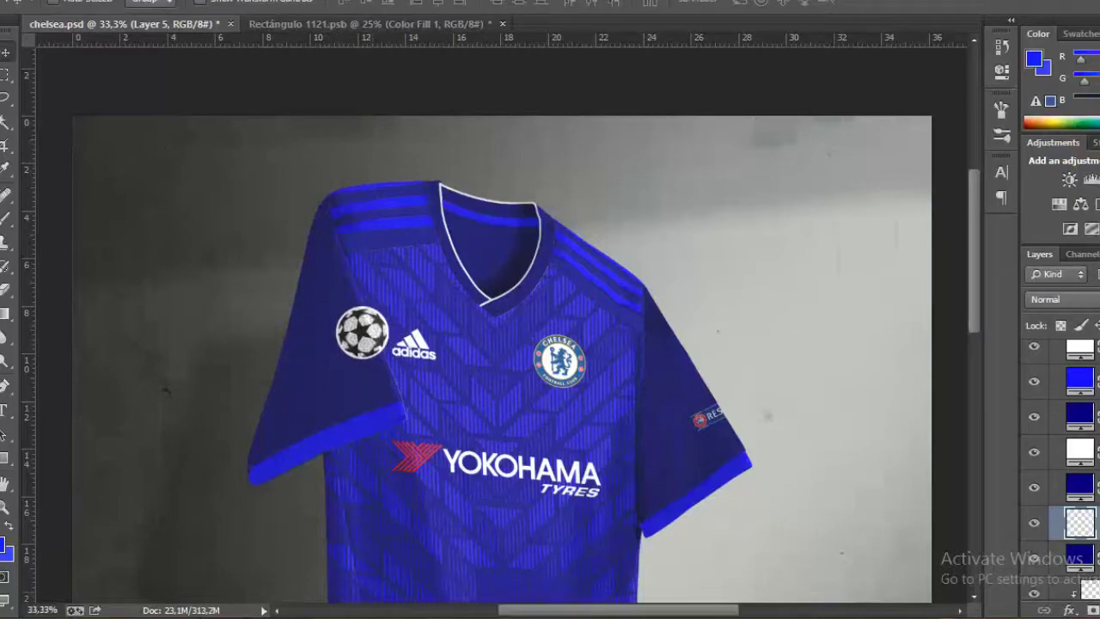
{"action": "key", "text": "ctrl+0"}
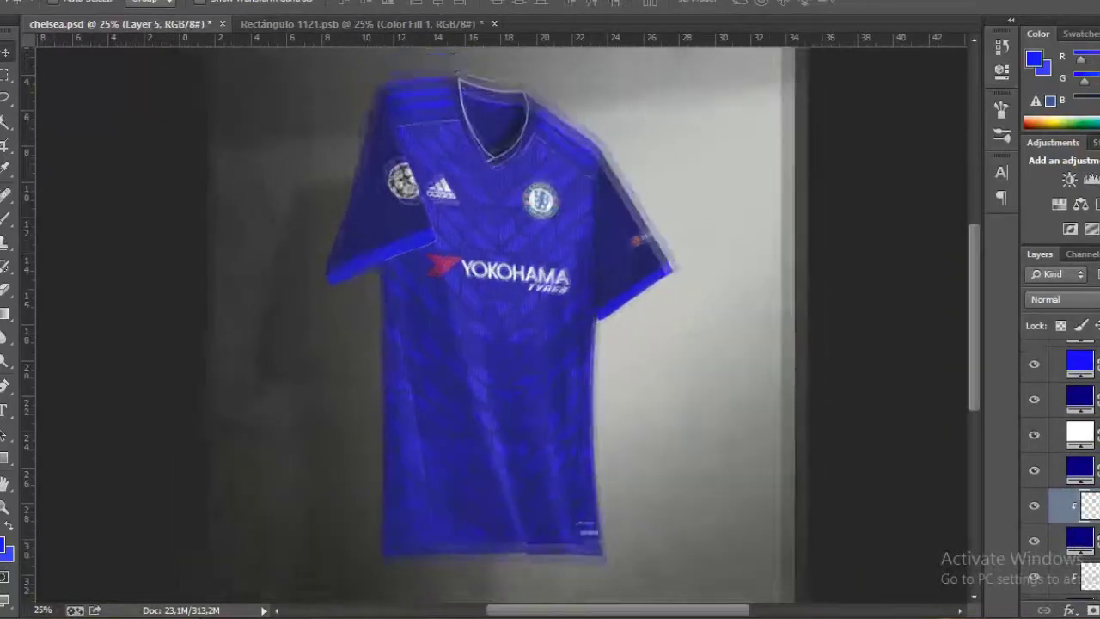
{"action": "key", "text": "ctrl+Tab"}
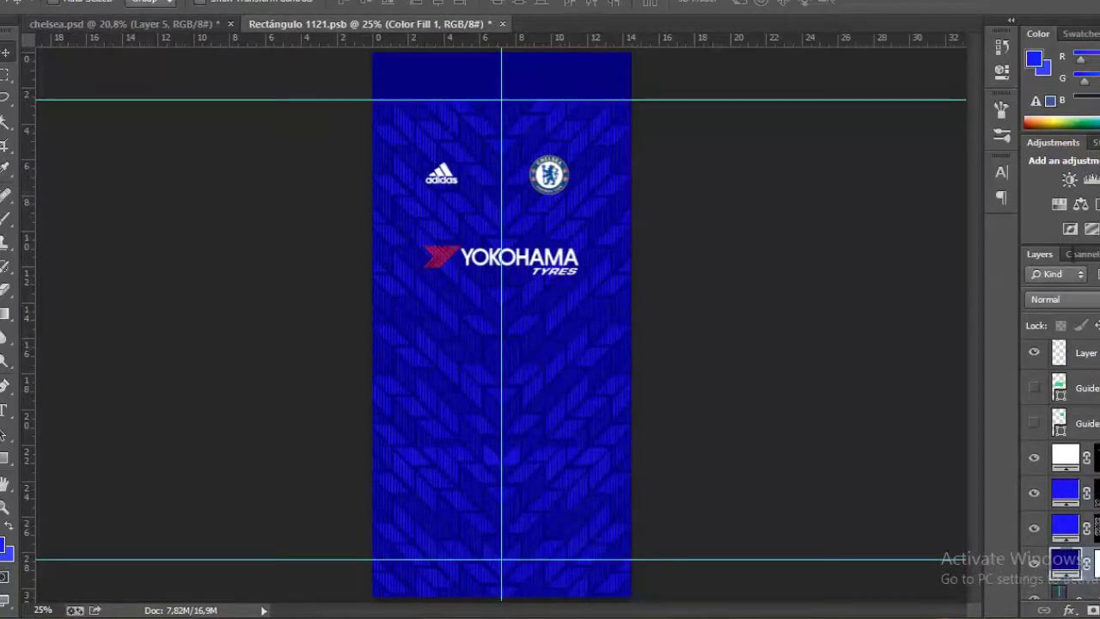
Resize the Chelsea crest in the flat shirt design and close it.
{"action": "left_click_drag", "start_coordinate": [369, 23], "coordinate": [807, 131]}
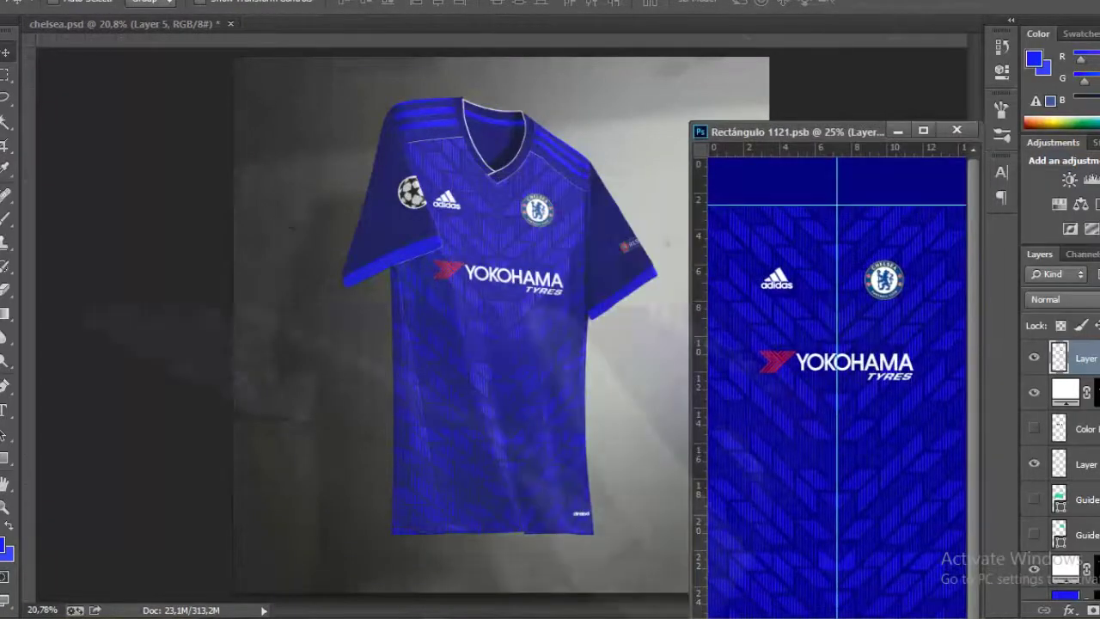
{"action": "key", "text": "ctrl+t"}
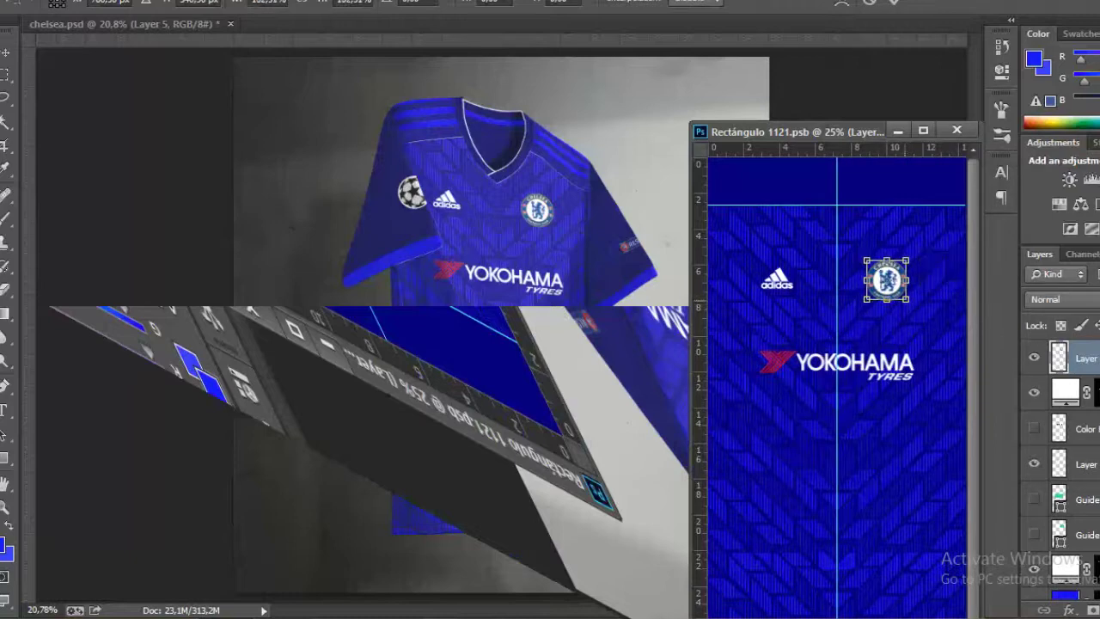
{"action": "key", "text": "Return"}
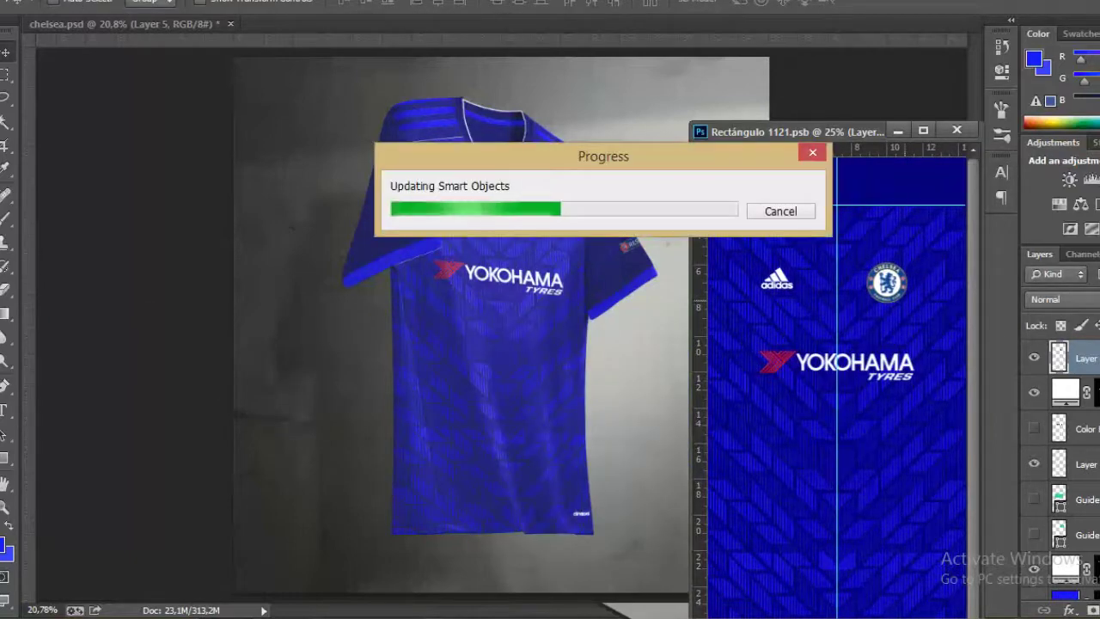
{"action": "key", "text": "ctrl+w"}
Give the Rectángulo 1121.psb design layer a white (ffffff) stroke and save to update the mockup.
{"action": "double_click", "coordinate": [1079, 463]}
{"action": "key", "text": "Return"}
{"action": "double_click", "coordinate": [1091, 358]}
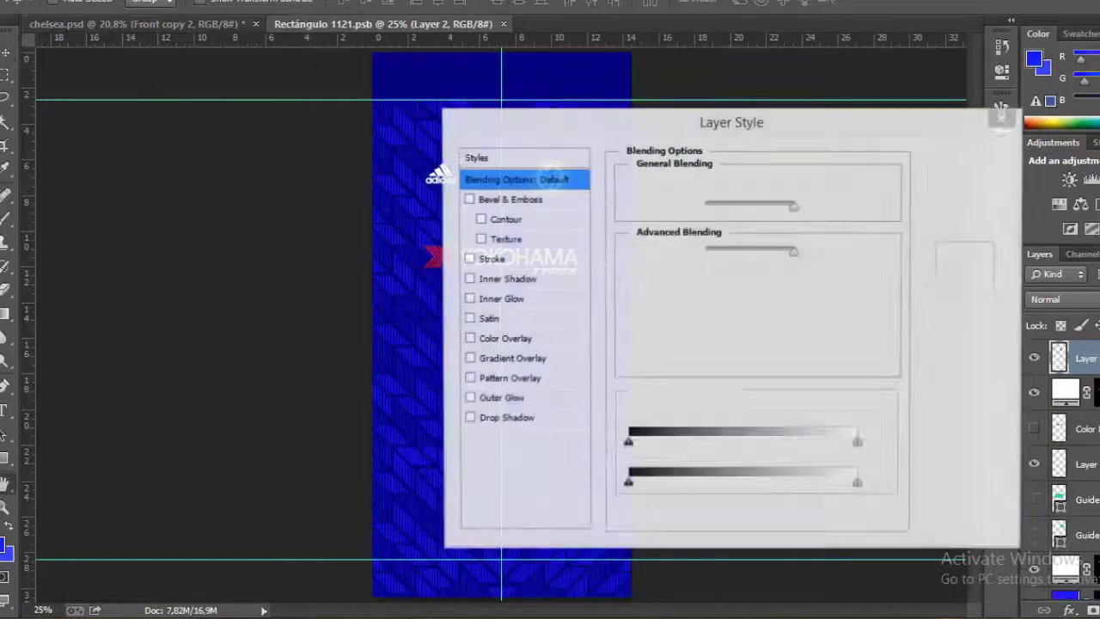
{"action": "left_click_drag", "start_coordinate": [731, 121], "coordinate": [566, 273]}
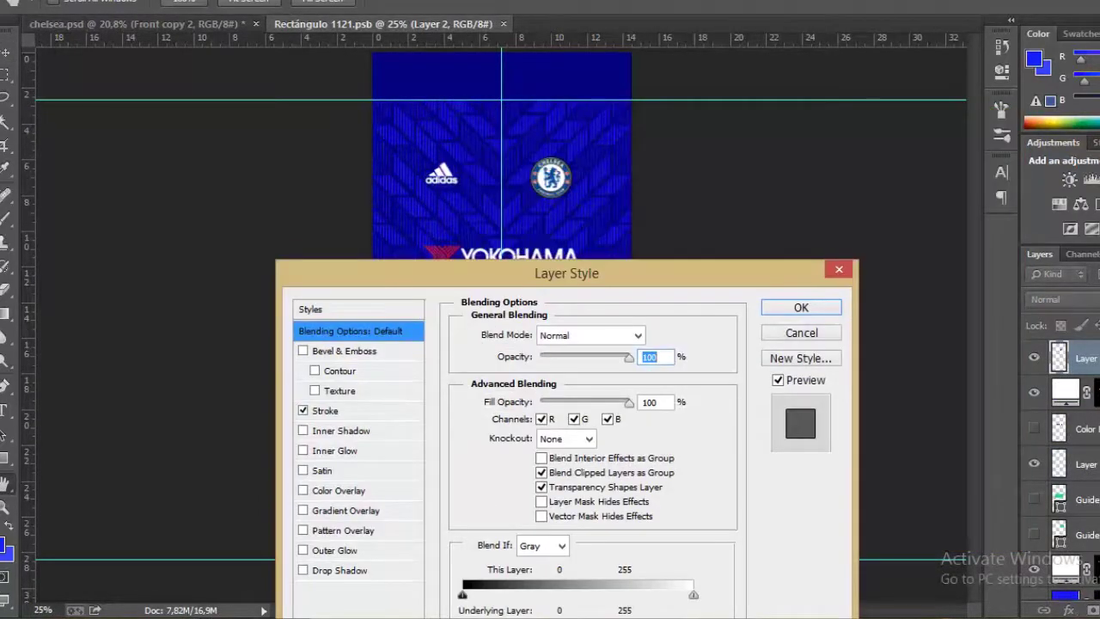
{"action": "left_click", "coordinate": [324, 410]}
{"action": "left_click", "coordinate": [503, 458]}
{"action": "type", "text": "ffffff"}
{"action": "key", "text": "Return"}
{"action": "key", "text": "Return"}
{"action": "key", "text": "ctrl+s"}
{"action": "mouse_move", "coordinate": [412, 24]}
{"action": "left_mouse_down"}
{"action": "mouse_move", "coordinate": [412, 117]}
{"action": "mouse_move", "coordinate": [751, 56]}
{"action": "left_mouse_up"}
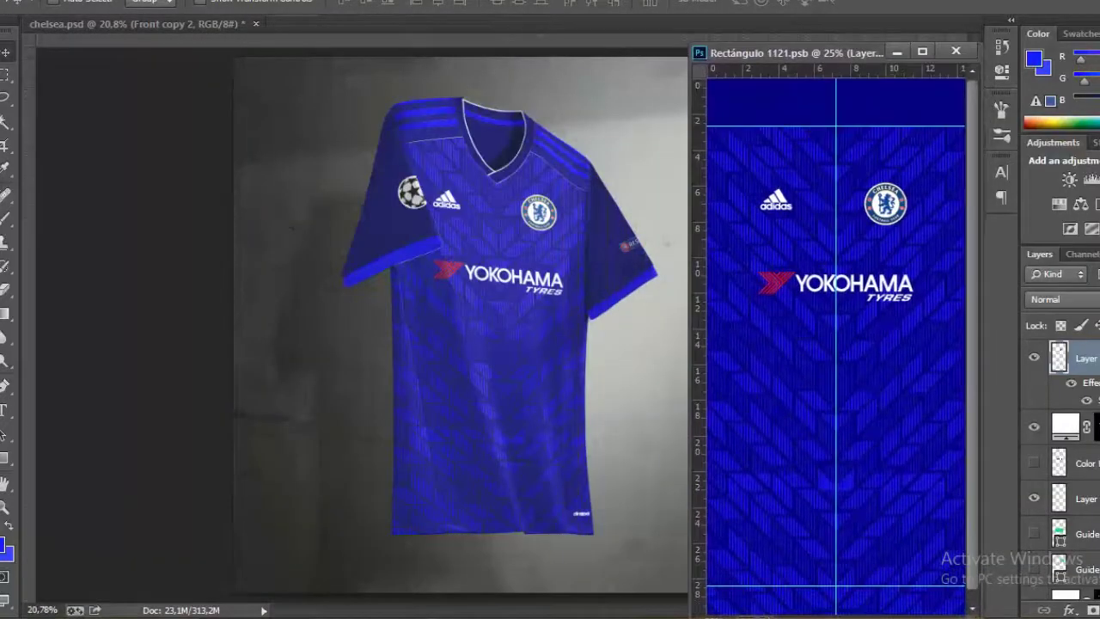
{"action": "left_click", "coordinate": [958, 54]}
Save chelsea.psd with Ctrl+S.
{"action": "key", "text": "ctrl+s"}
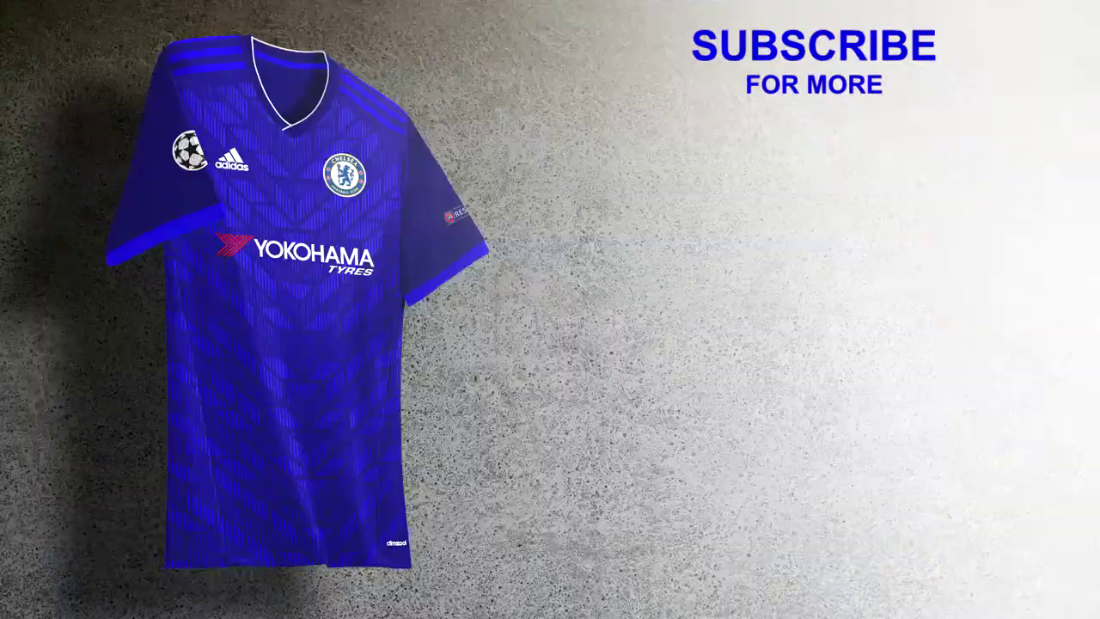